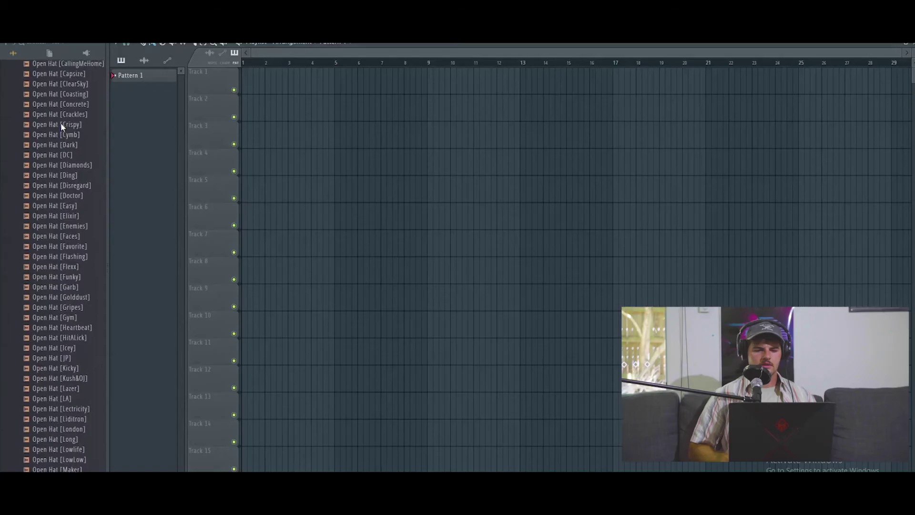
# Collapse the Open Hat sample folder of the MZ Drum Kit 2019 in the browser.
pyautogui.scroll(10, 61, 122)
pyautogui.scroll(-3, 76, 317)
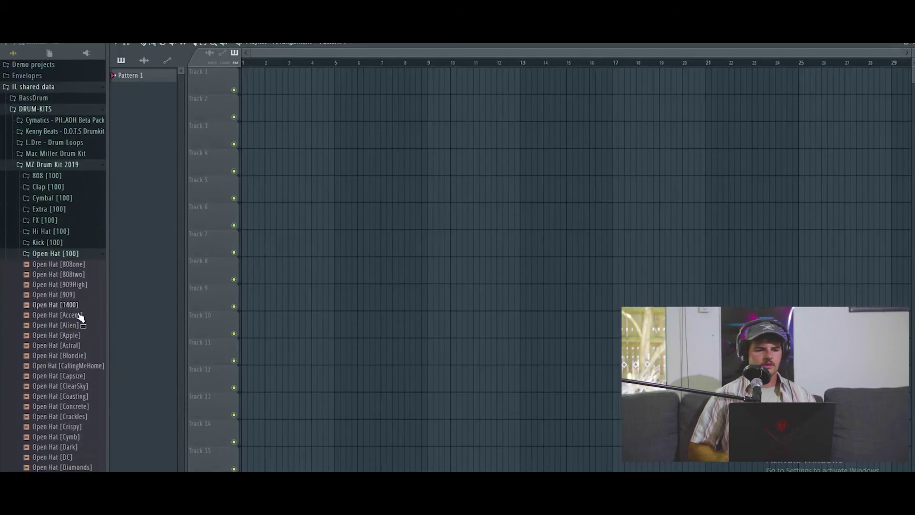
pyautogui.click(67, 246)
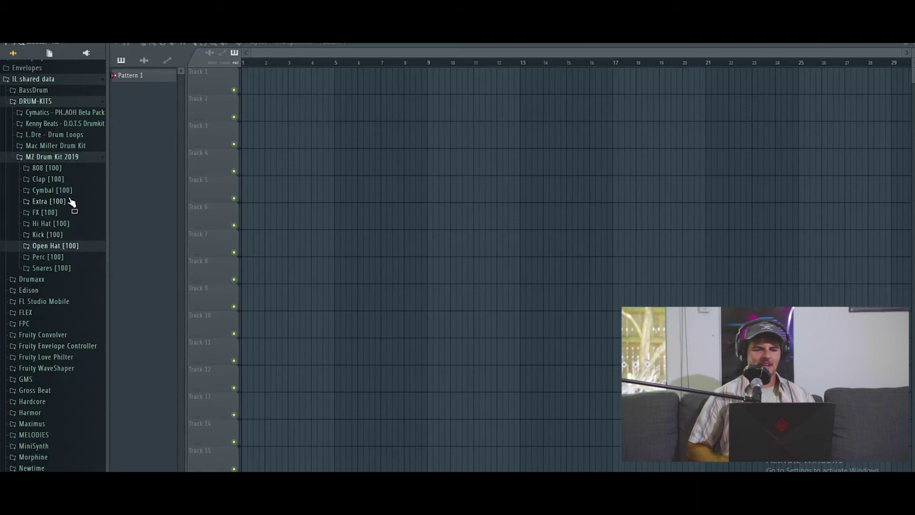
# Add an FL Keys instrument channel with the ePiano preset and route it to mixer insert 5.
pyautogui.press('F6')
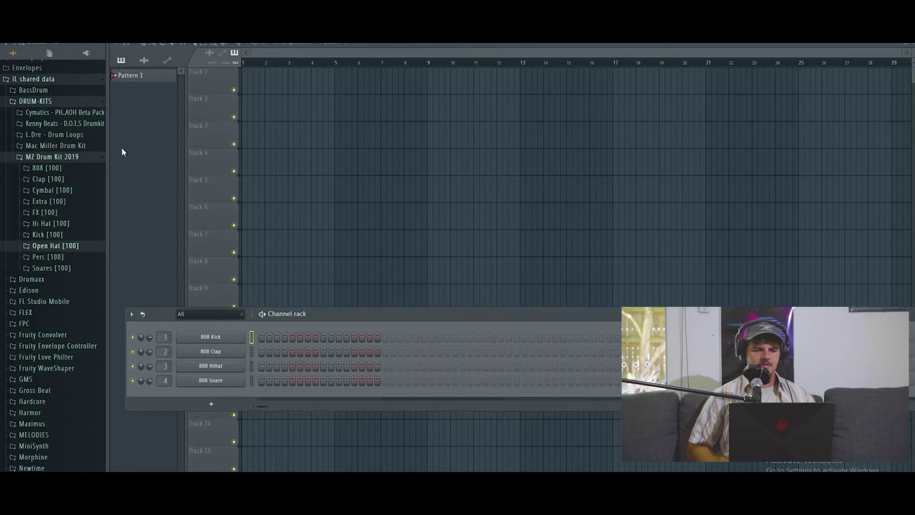
pyautogui.click(211, 404)
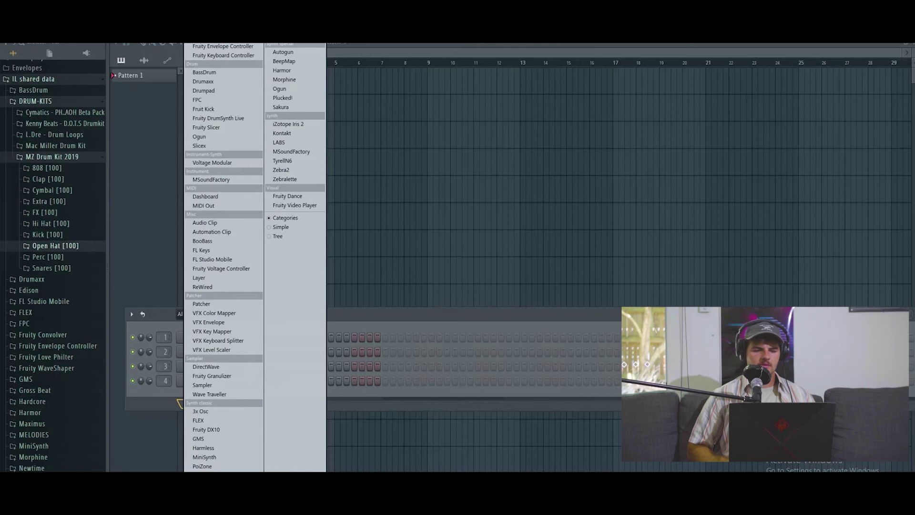
pyautogui.click(214, 250)
pyautogui.click(364, 147)
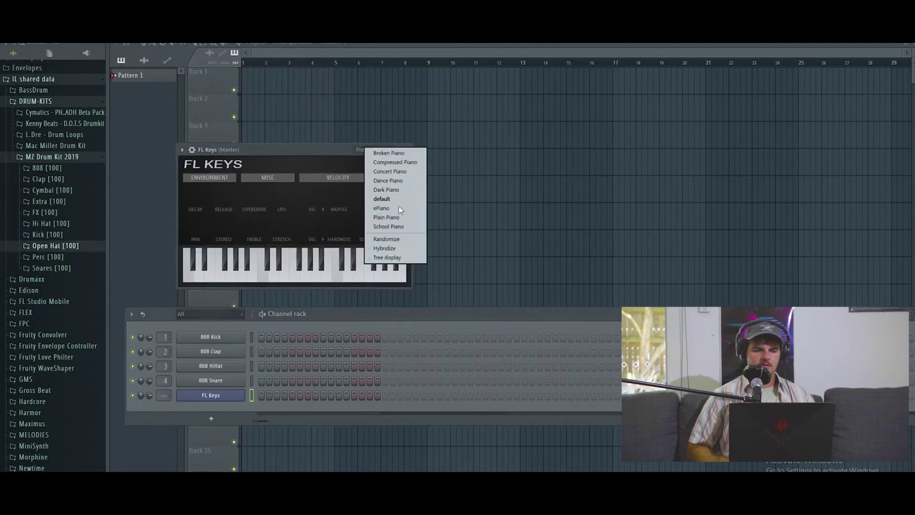
pyautogui.click(398, 205)
pyautogui.moveTo(195, 226); pyautogui.dragTo(196, 220)
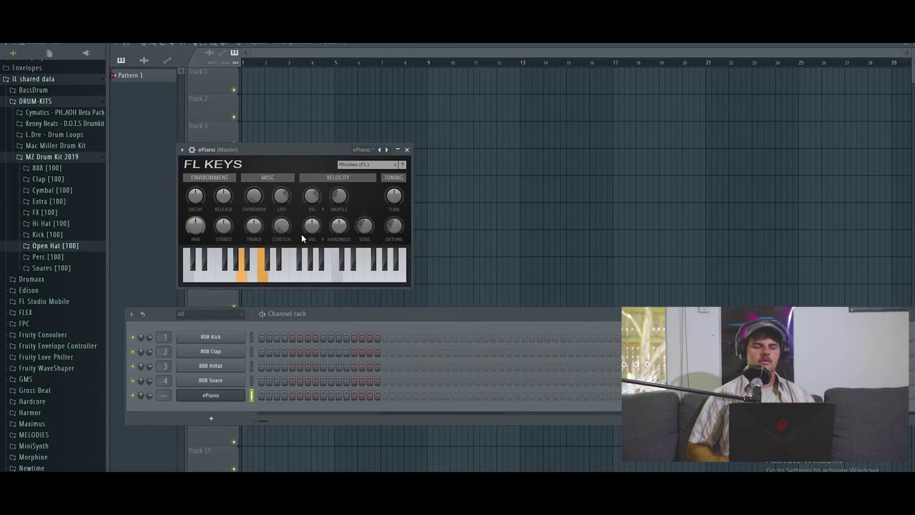
pyautogui.scroll(4, 160, 397)
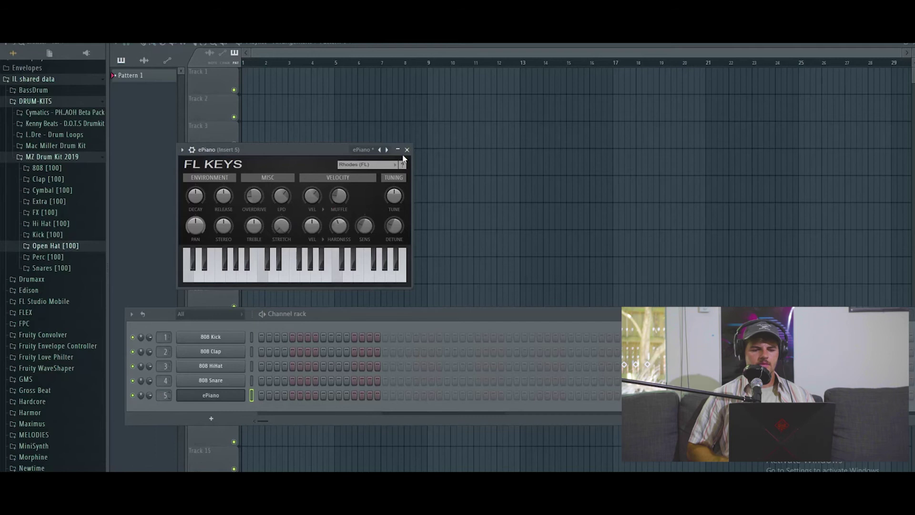
# Load Fruity Reeverb 2 in the first effect slot of mixer insert 5 and adjust its wet and dry levels.
pyautogui.press('F9')
pyautogui.click(832, 71)
pyautogui.moveTo(824, 84)
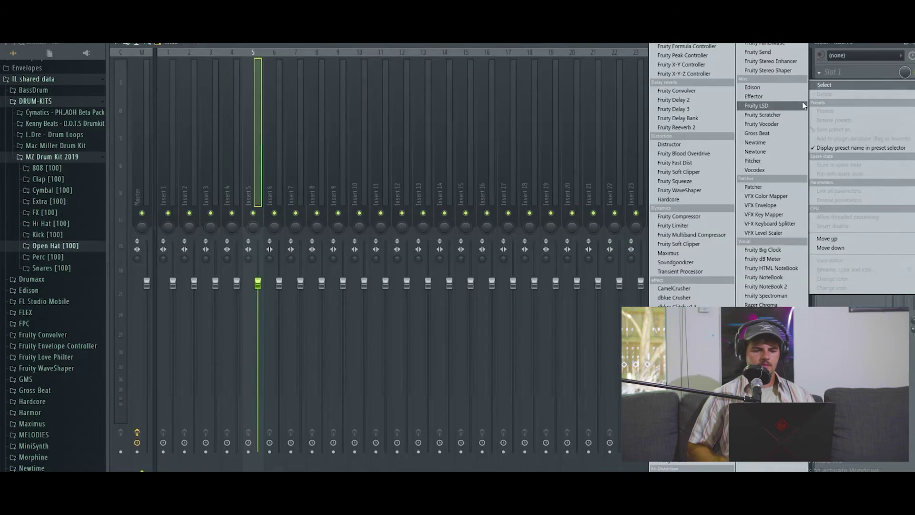
pyautogui.click(703, 128)
pyautogui.moveTo(643, 170); pyautogui.dragTo(643, 159)
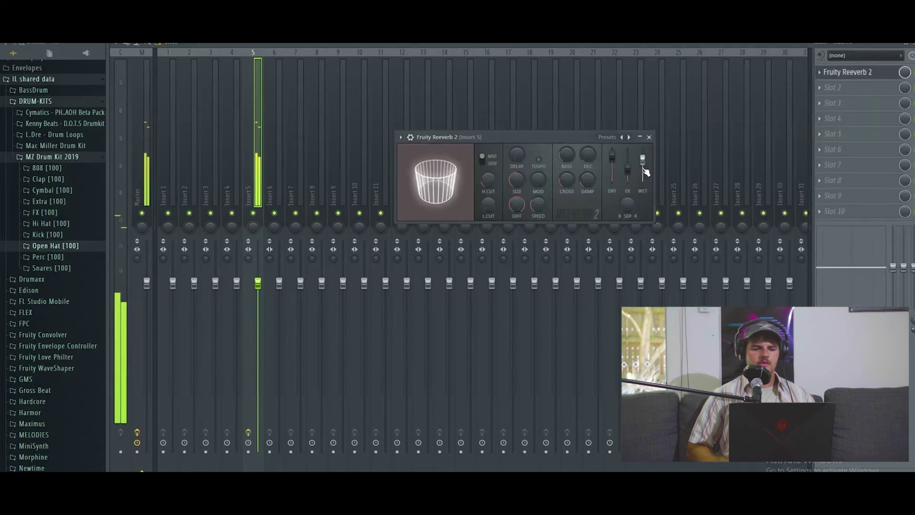
pyautogui.moveTo(613, 157); pyautogui.dragTo(614, 154)
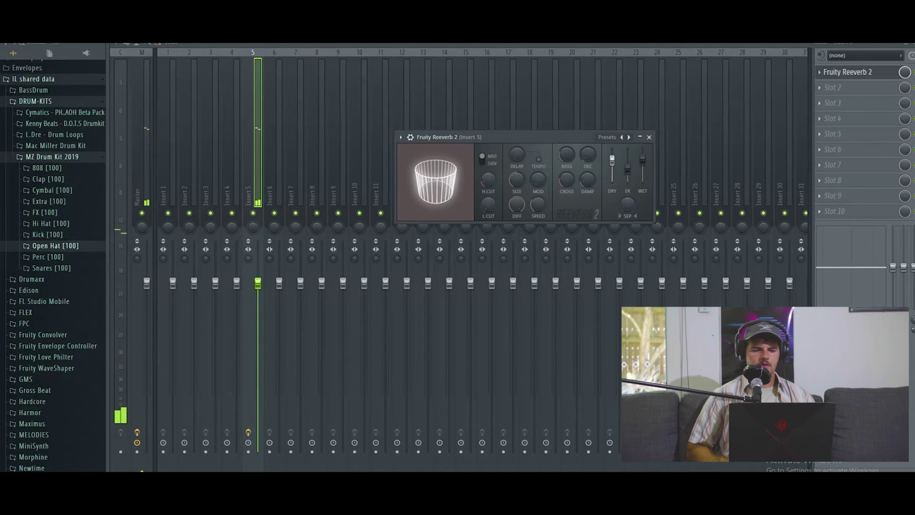
pyautogui.click(640, 136)
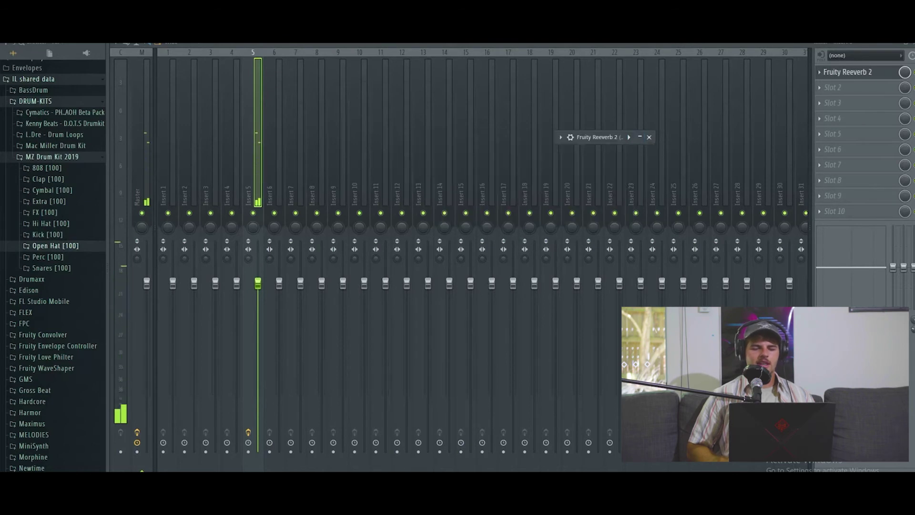
# Set the project tempo to about 86 BPM with the tempo tapper.
pyautogui.press('F5')
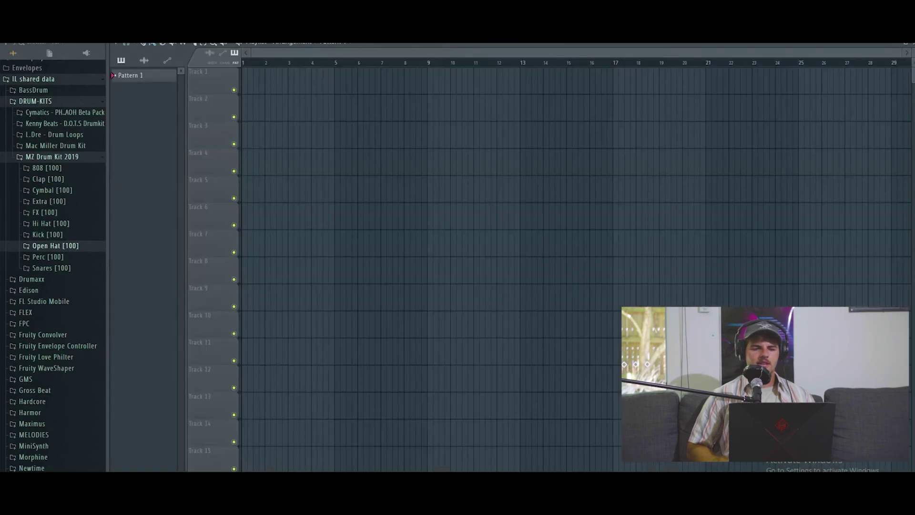
pyautogui.rightClick(234, 43)
pyautogui.click(334, 44)
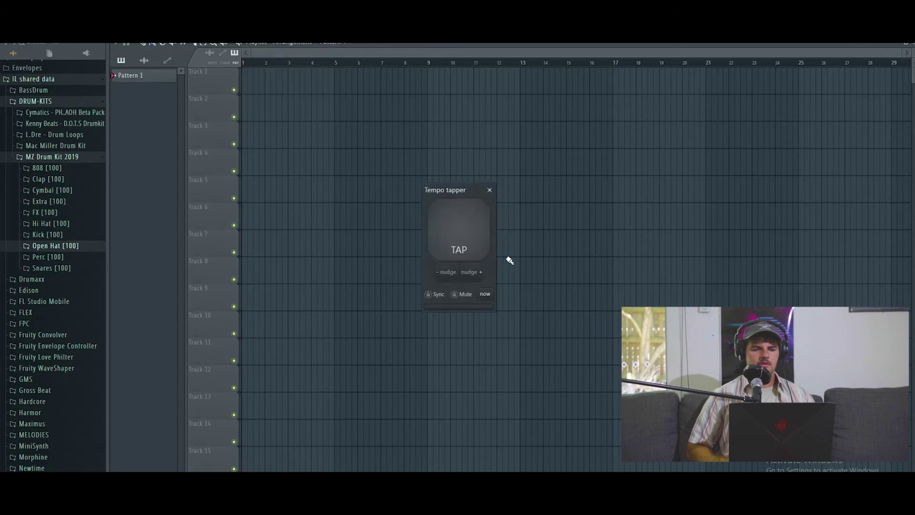
pyautogui.click(461, 232)
pyautogui.click(461, 231)
pyautogui.click(462, 229)
pyautogui.click(461, 229)
pyautogui.click(461, 230)
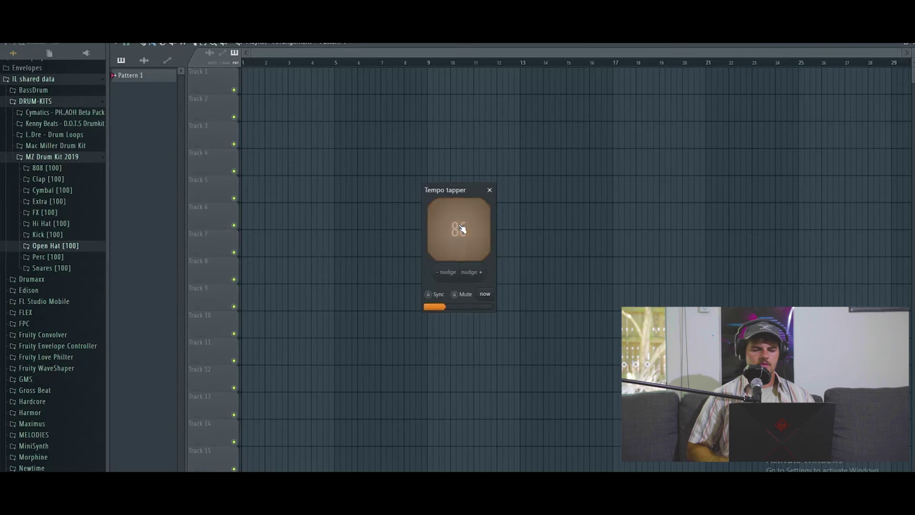
pyautogui.click(461, 229)
pyautogui.click(462, 229)
pyautogui.click(462, 230)
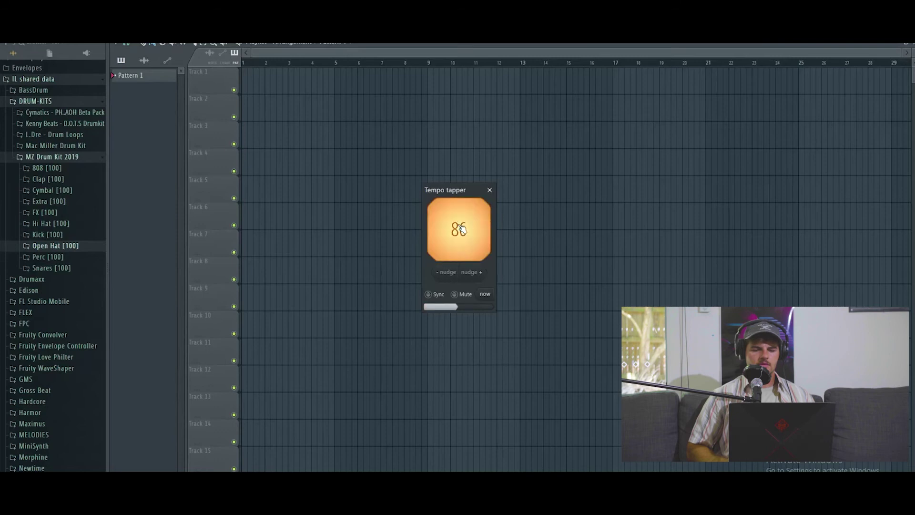
pyautogui.click(490, 190)
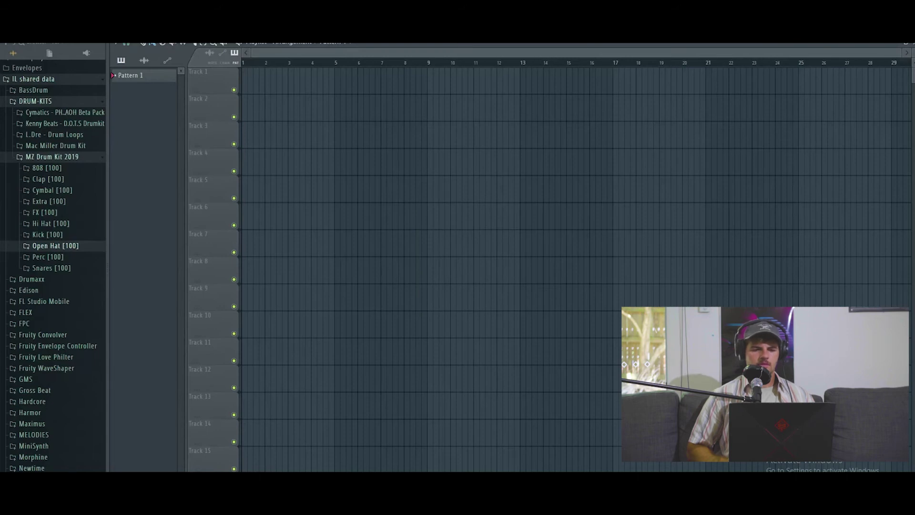
# Place the recorded Pattern 1 clip at bar 1 of Track 1 in the playlist.
pyautogui.press('F6')
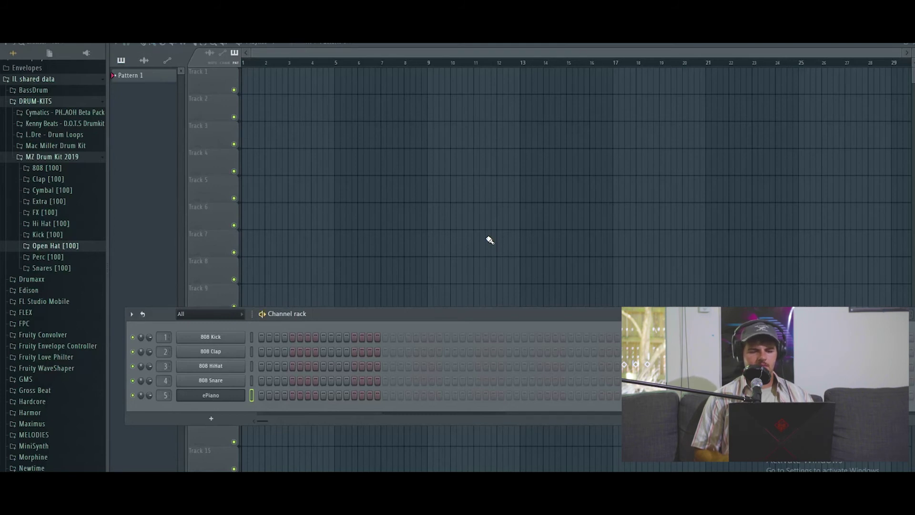
pyautogui.press('F6')
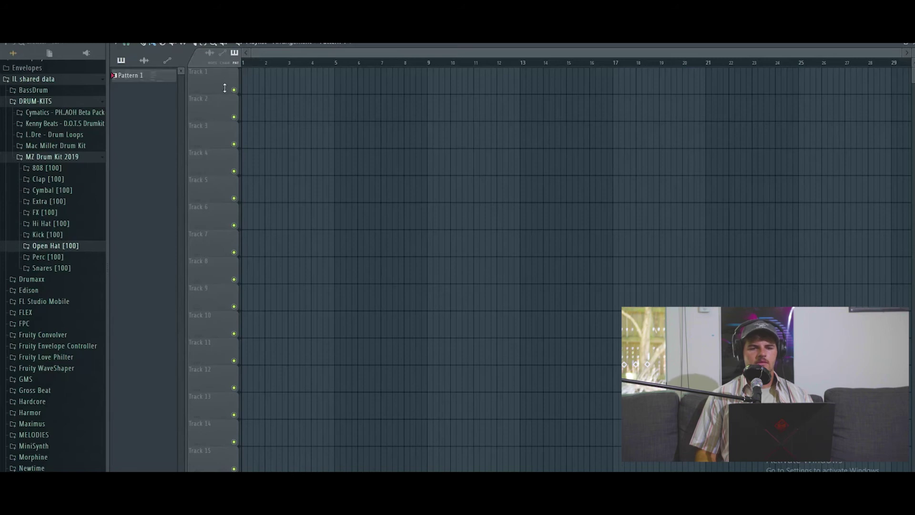
pyautogui.click(254, 80)
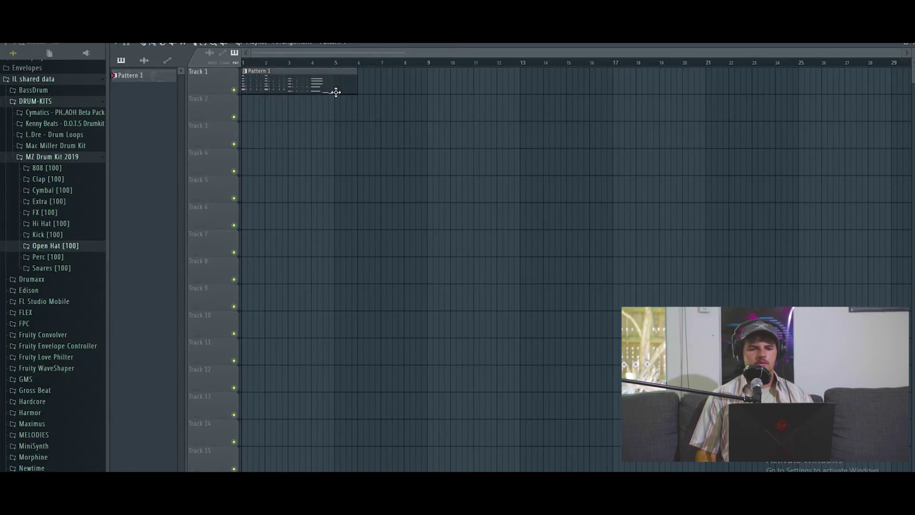
# Delete the stray F#4 note at bar 5 in the piano roll and fit the preceding F#4 note to the end of bar 4.
pyautogui.doubleClick(335, 90)
pyautogui.moveTo(535, 61); pyautogui.dragTo(188, 84)
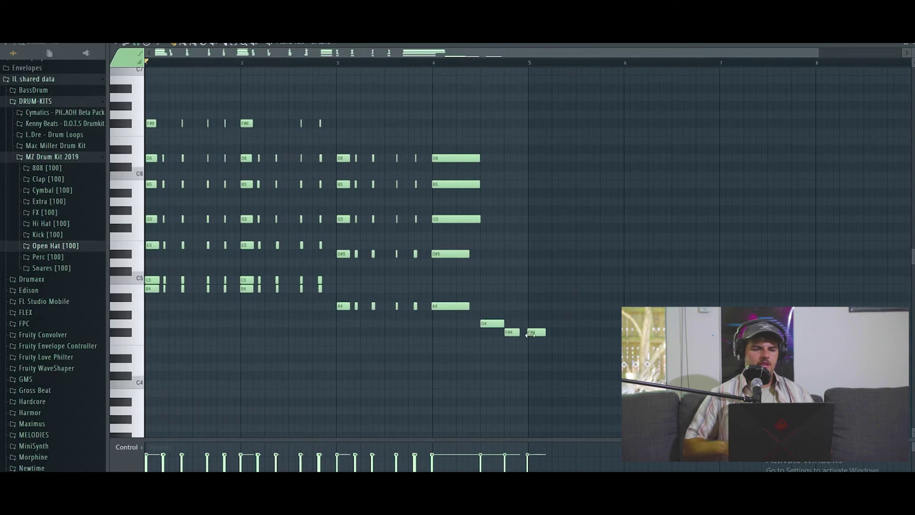
pyautogui.scroll(3, 528, 334)
pyautogui.scroll(3, 528, 340)
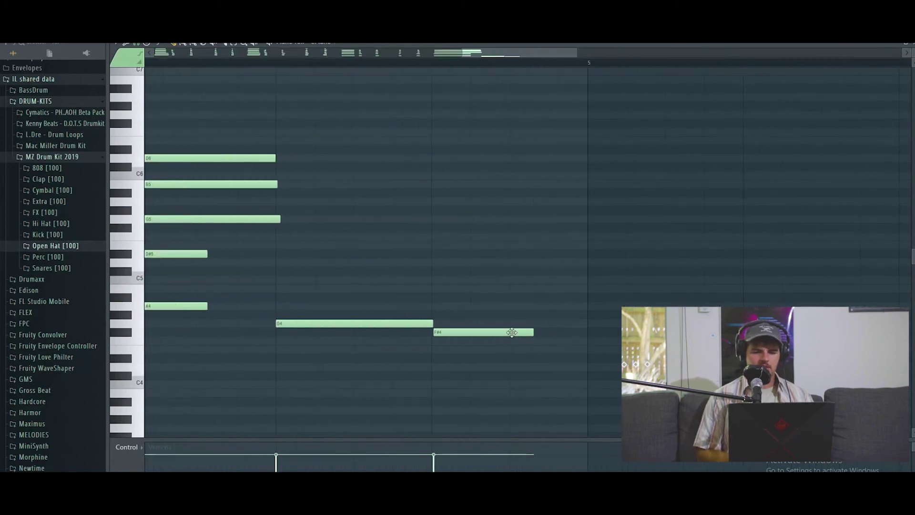
pyautogui.scroll(2, 458, 342)
pyautogui.moveTo(458, 341); pyautogui.dragTo(454, 341)
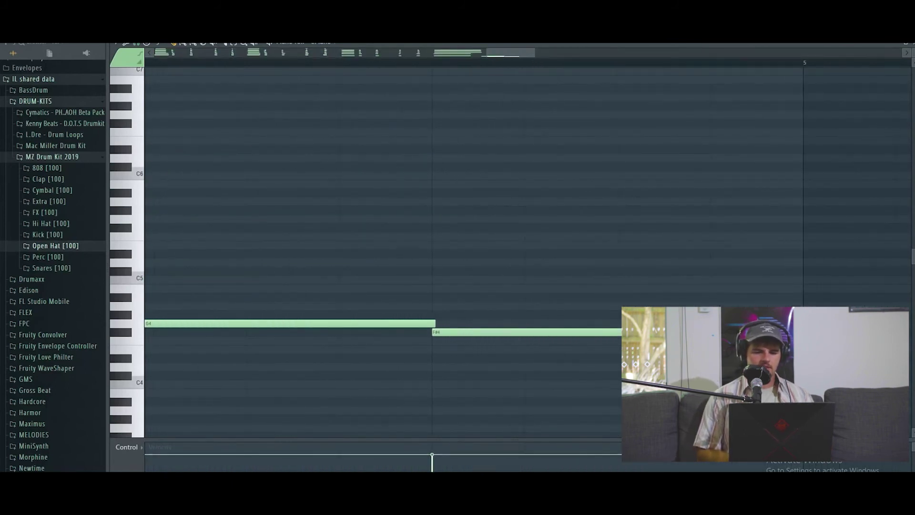
pyautogui.scroll(-5, 420, 305)
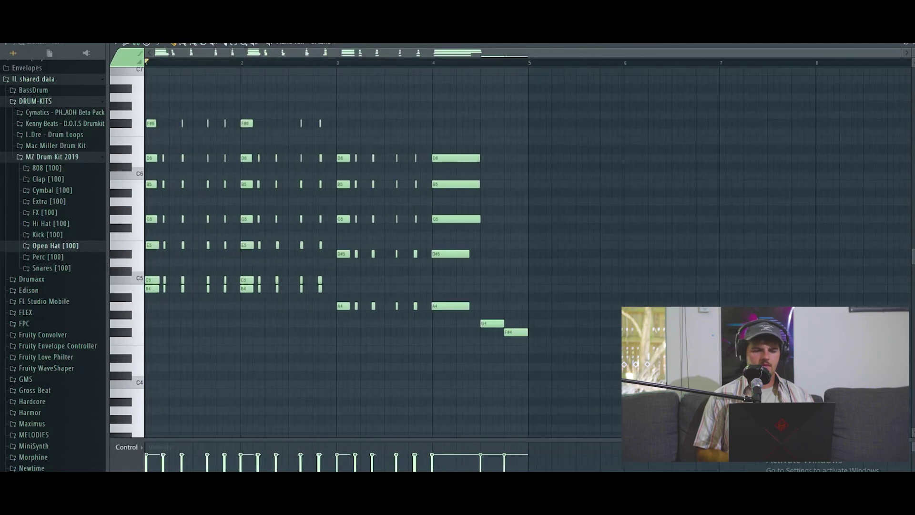
# Line up the note starts of the second chord in bar 1 and add its missing F#6 note.
pyautogui.scroll(4, 191, 241)
pyautogui.moveTo(190, 241); pyautogui.dragTo(236, 267)
pyautogui.click(208, 231)
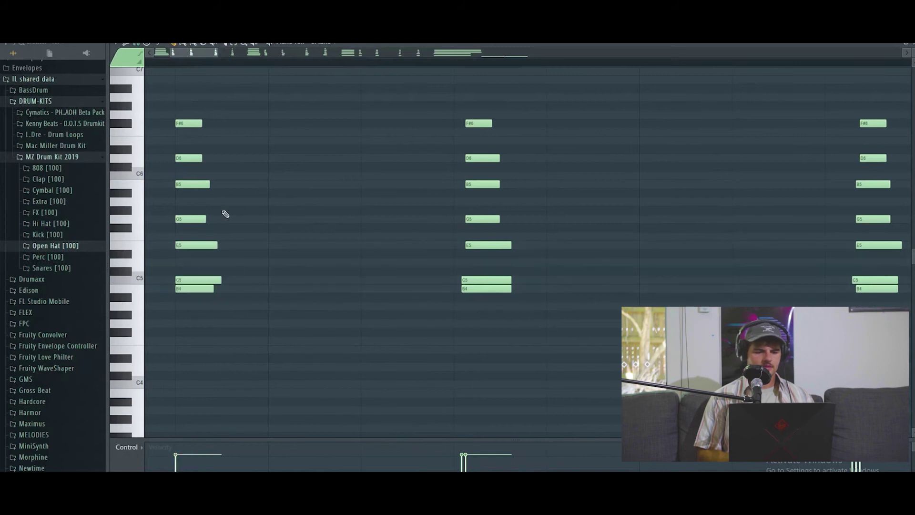
# Align all notes of the first chord to the start of bar 1 and shorten its E5, C5 and B4 notes to a matching end.
pyautogui.scroll(-3, 177, 82)
pyautogui.scroll(1, 208, 66)
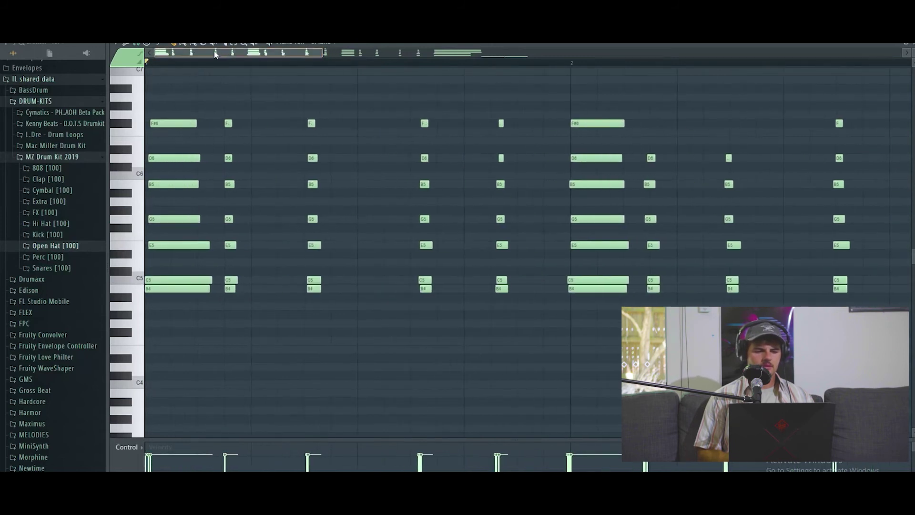
pyautogui.moveTo(172, 123); pyautogui.dragTo(167, 123)
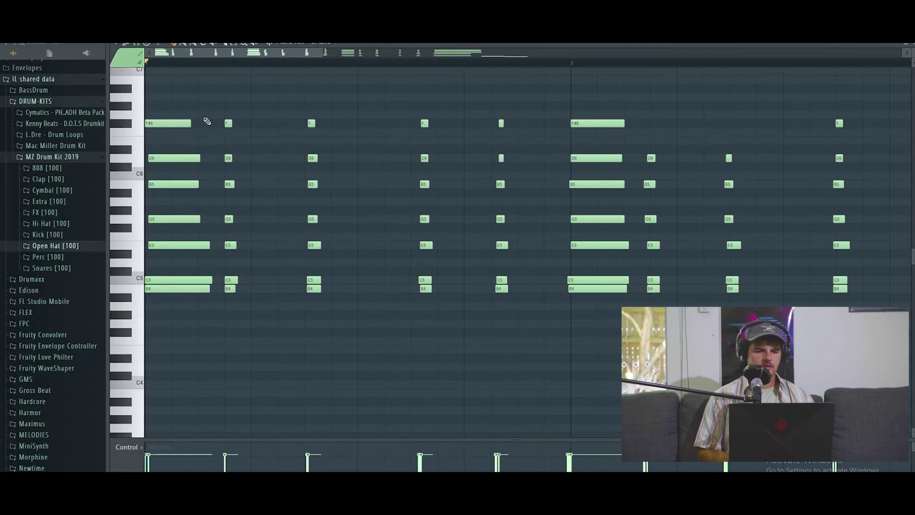
pyautogui.moveTo(186, 158); pyautogui.dragTo(184, 185)
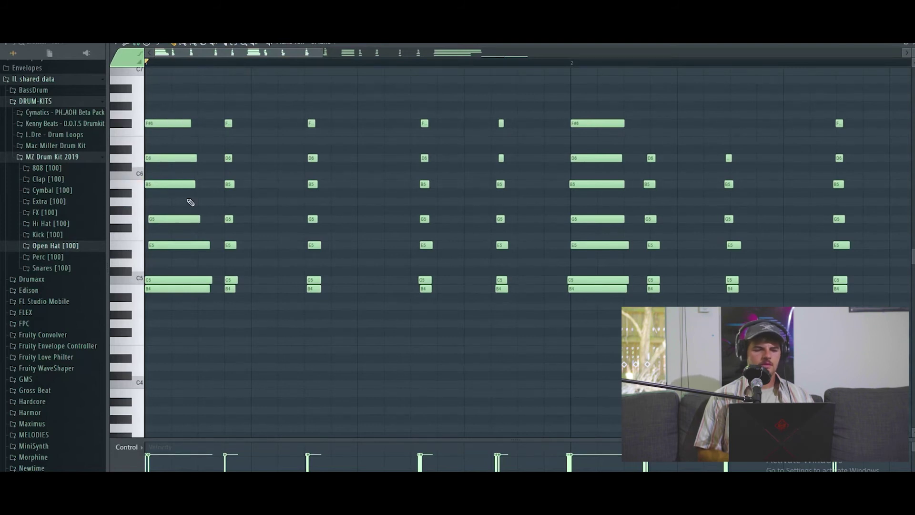
pyautogui.moveTo(193, 219); pyautogui.dragTo(142, 245)
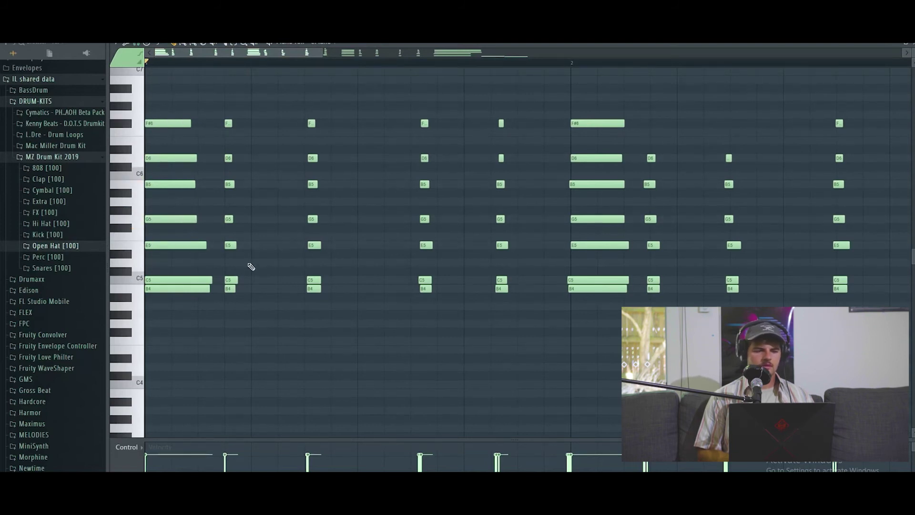
pyautogui.moveTo(200, 302); pyautogui.dragTo(222, 138)
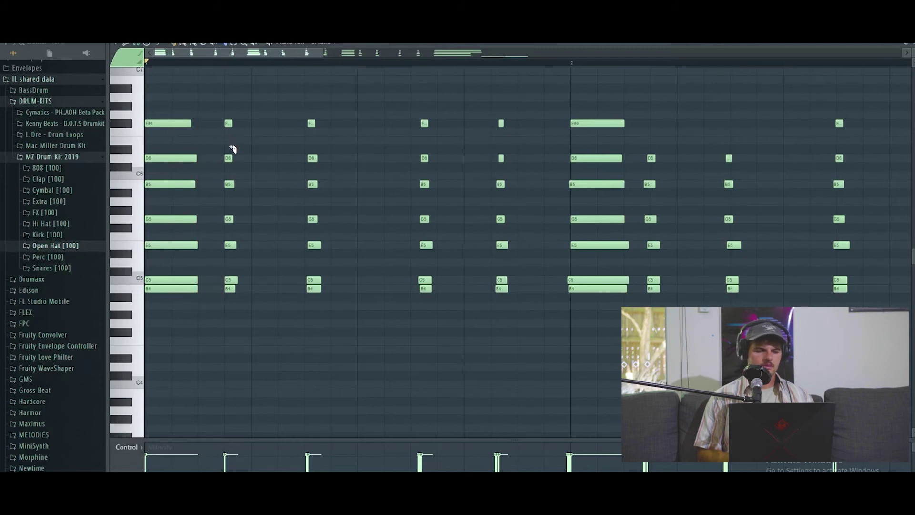
# Shift the late F#6, D6, B5, G5 and E5 notes of the third chord in bar 1 into line with its C5 and B4.
pyautogui.moveTo(310, 166); pyautogui.dragTo(321, 298)
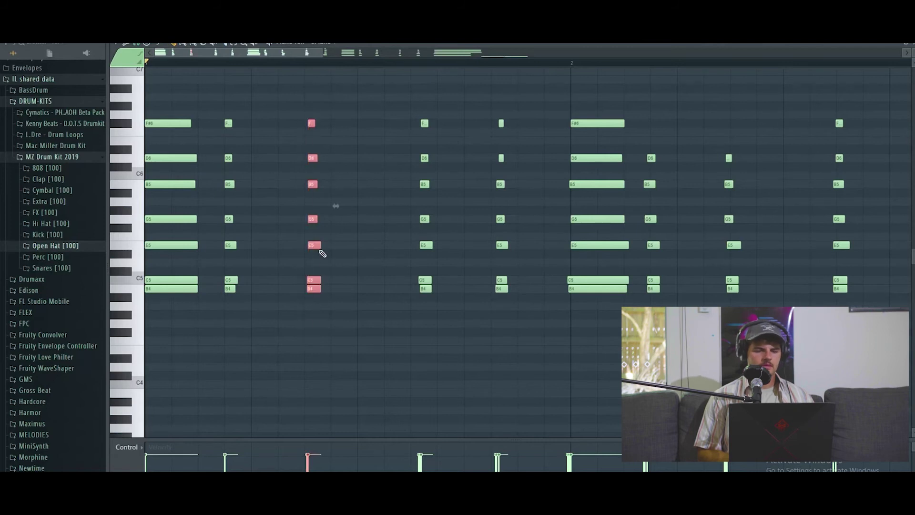
pyautogui.scroll(4, 321, 247)
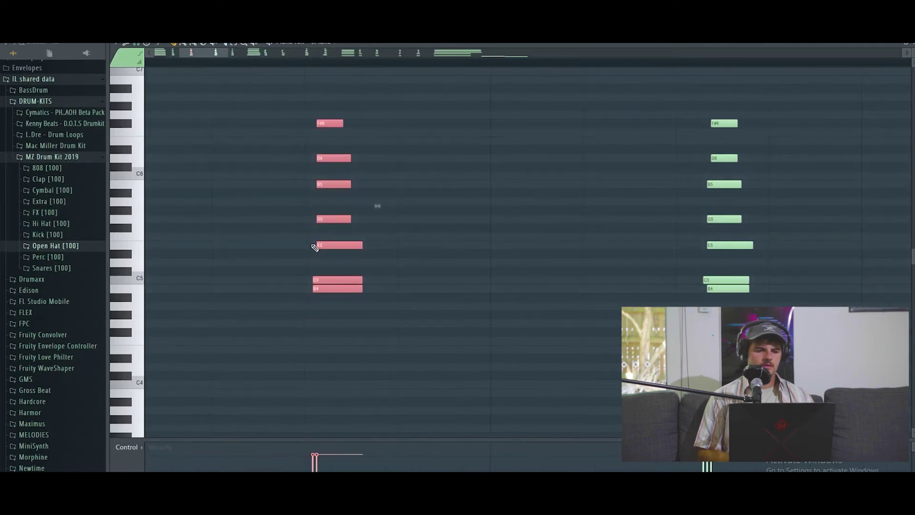
pyautogui.scroll(-4, 315, 247)
pyautogui.scroll(4, 324, 248)
pyautogui.moveTo(345, 246); pyautogui.dragTo(342, 123)
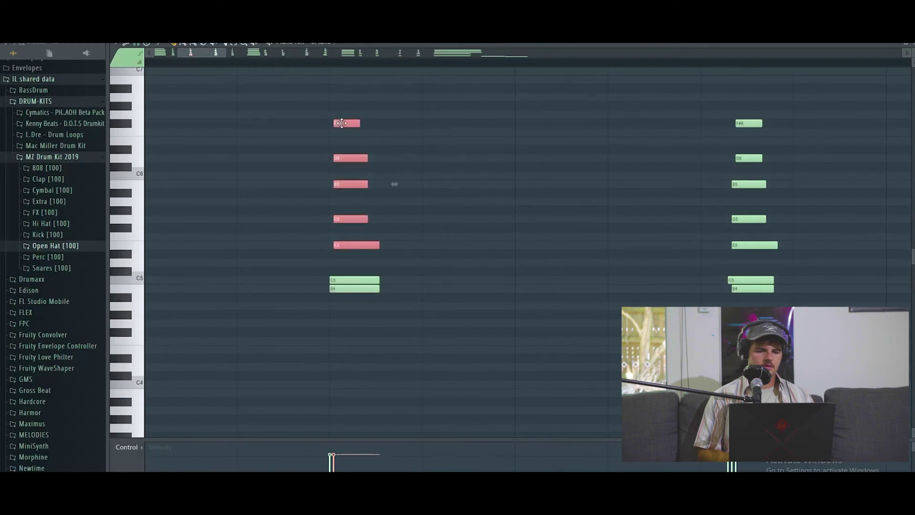
pyautogui.click(508, 253)
pyautogui.scroll(-4, 508, 253)
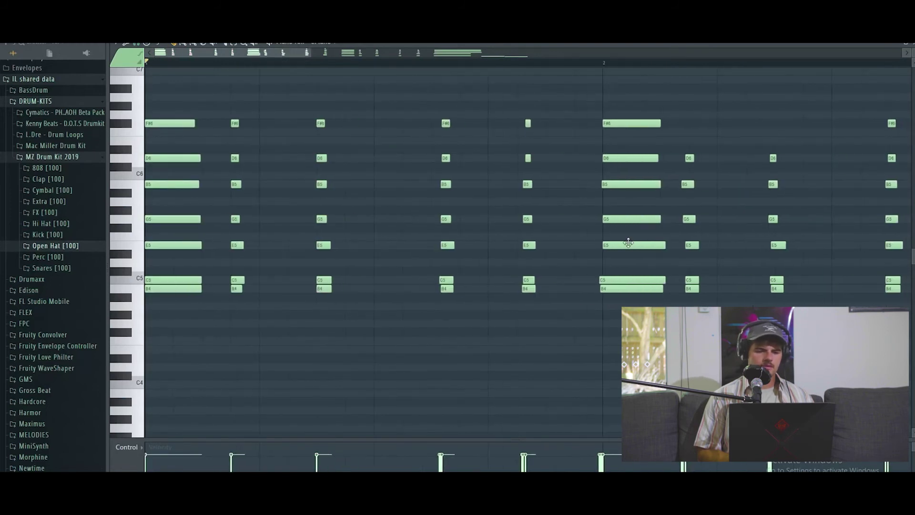
# Play back the edited chords to check their timing.
pyautogui.scroll(3, 507, 191)
pyautogui.scroll(-3, 381, 122)
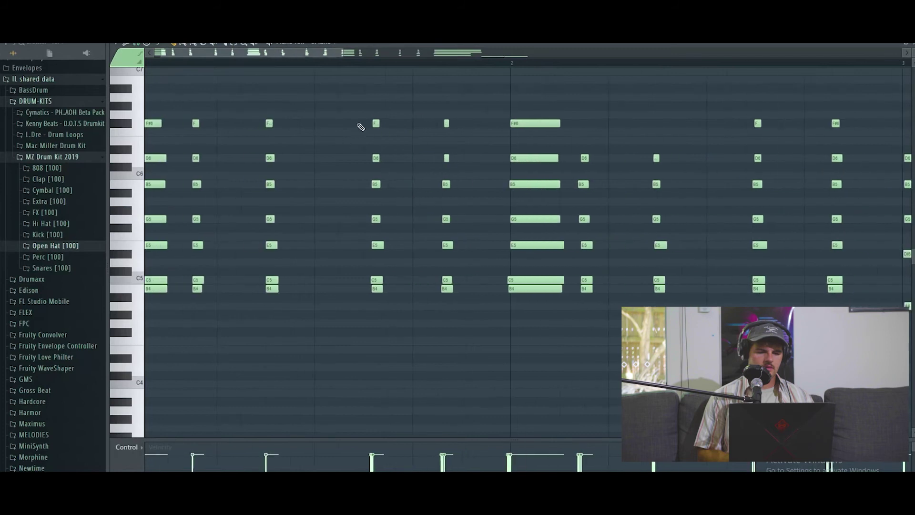
pyautogui.press('space')
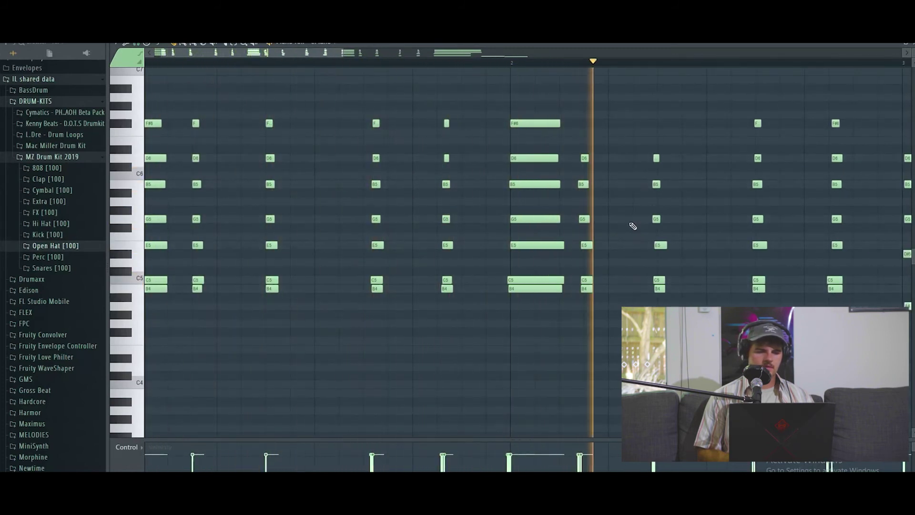
# Align the B4, C5 and B5 notes of bar 2's first chord to the start of the bar.
pyautogui.scroll(2, 525, 218)
pyautogui.scroll(2, 525, 218)
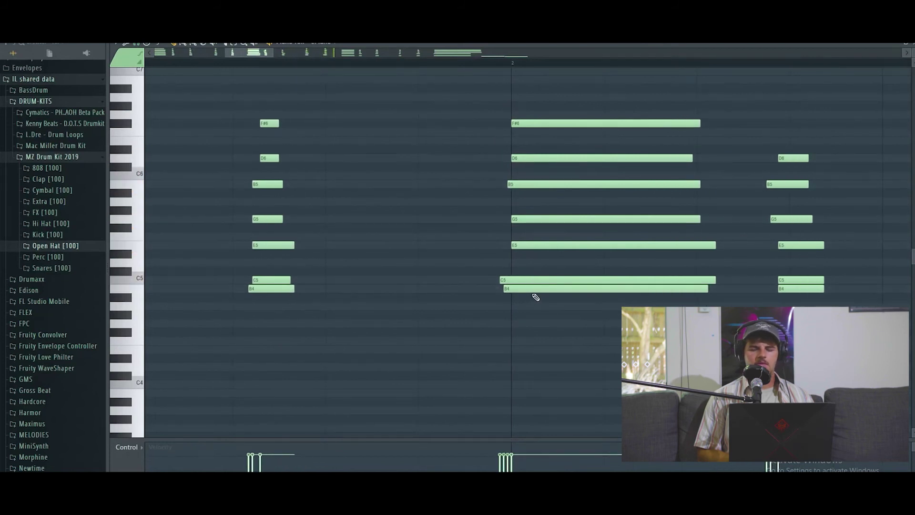
pyautogui.moveTo(523, 279); pyautogui.dragTo(529, 289)
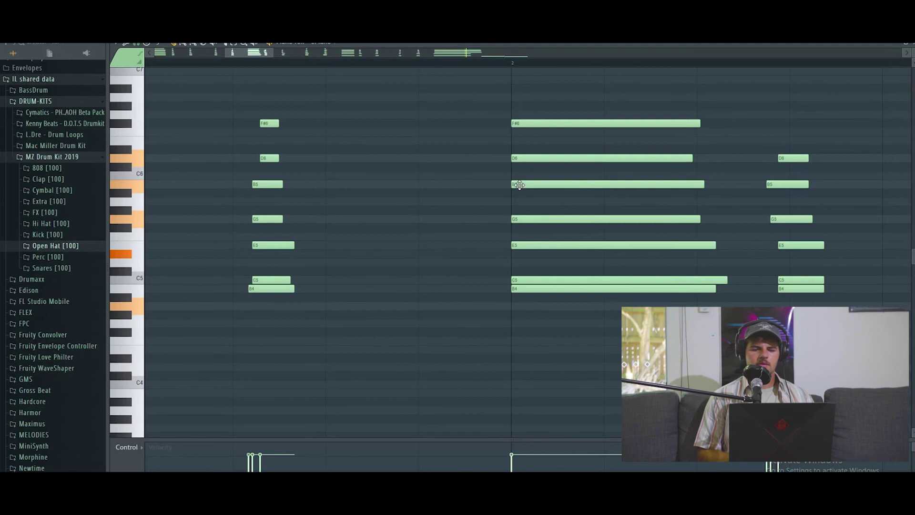
pyautogui.scroll(-3, 696, 186)
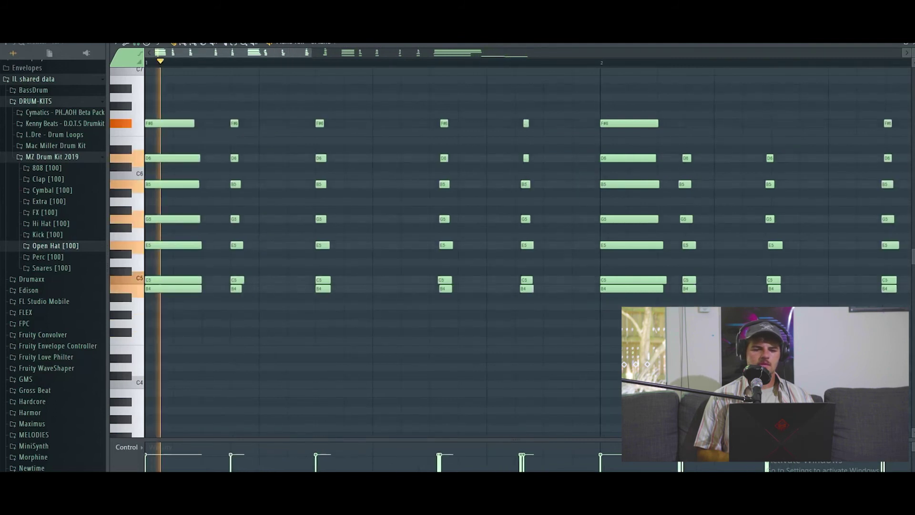
# Shift the second chord of bar 2 slightly later and line up its G5 and B5 notes with the rest.
pyautogui.scroll(3, 686, 248)
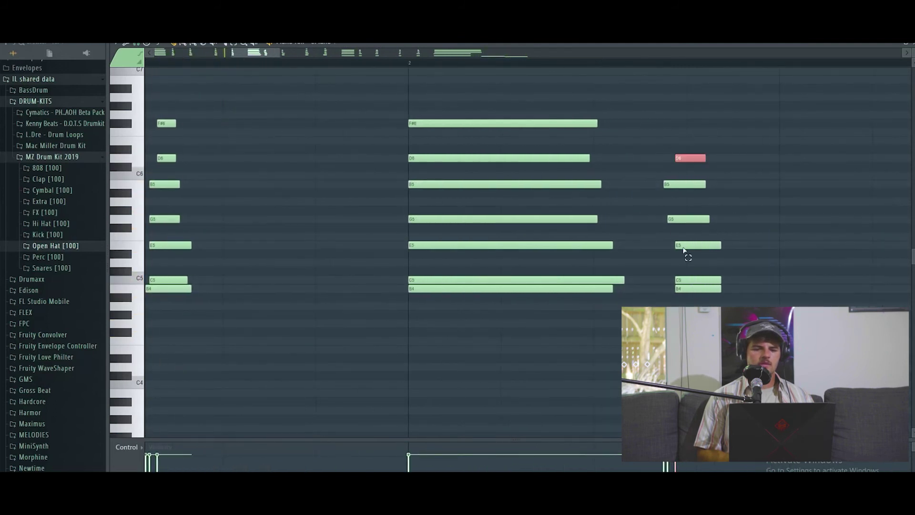
pyautogui.moveTo(729, 297); pyautogui.dragTo(661, 151)
pyautogui.moveTo(694, 253); pyautogui.dragTo(705, 253)
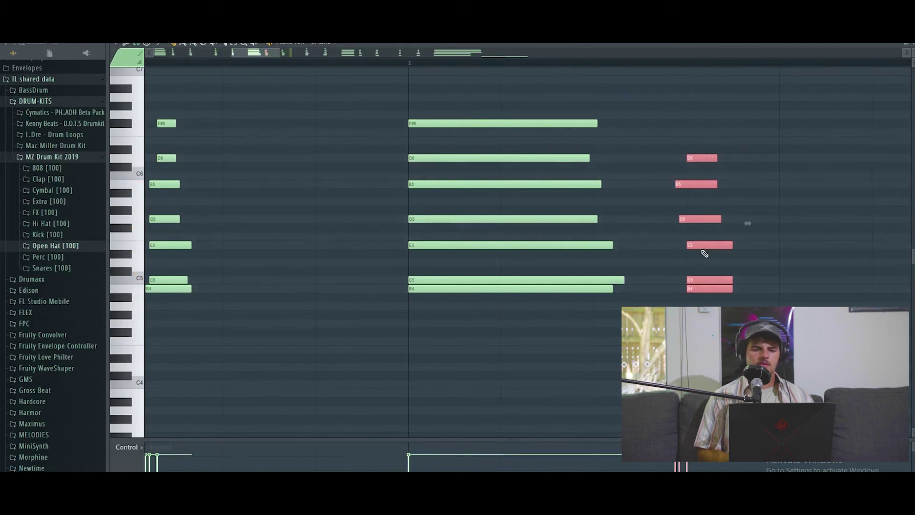
pyautogui.click(705, 253)
pyautogui.moveTo(682, 219); pyautogui.dragTo(690, 218)
pyautogui.moveTo(686, 184); pyautogui.dragTo(698, 184)
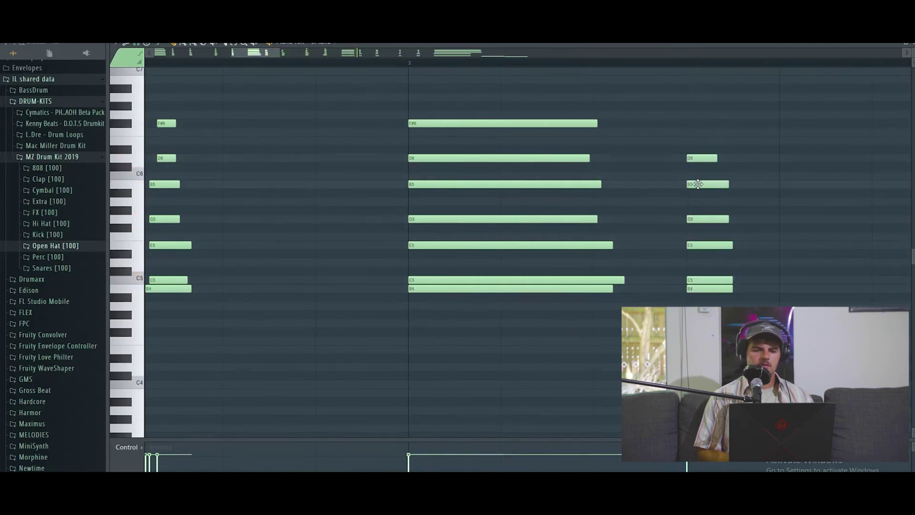
# Shorten the E5, C5 and B4 notes of bar 2's first chord to end with its upper notes.
pyautogui.scroll(-2, 629, 254)
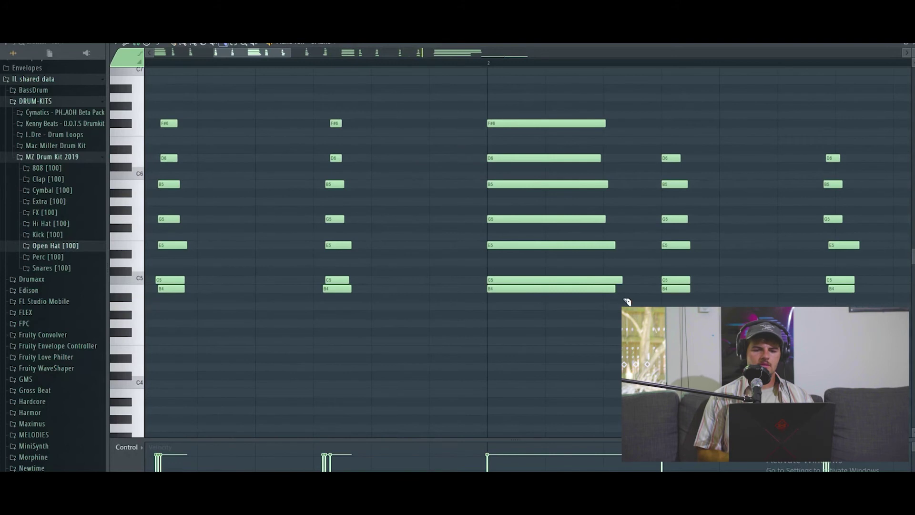
pyautogui.scroll(-3, 624, 241)
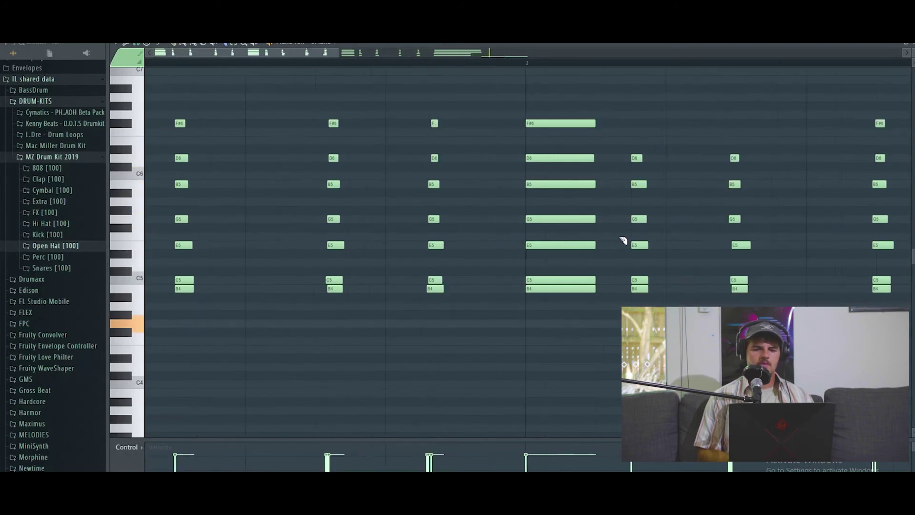
# Select the late F#6 and D6 notes of the chord in the second half of bar 2 for alignment with its other notes.
pyautogui.scroll(3, 692, 270)
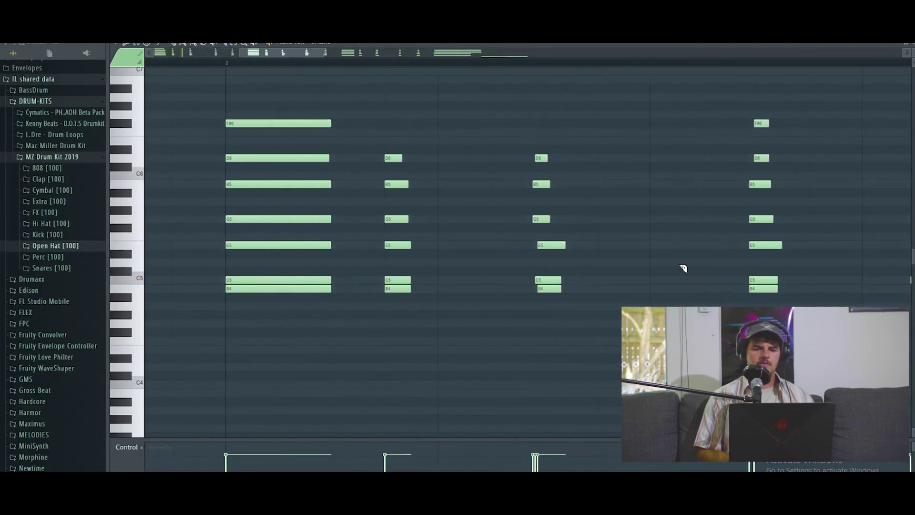
pyautogui.moveTo(784, 114); pyautogui.dragTo(746, 294)
pyautogui.scroll(3, 782, 267)
pyautogui.press('space')
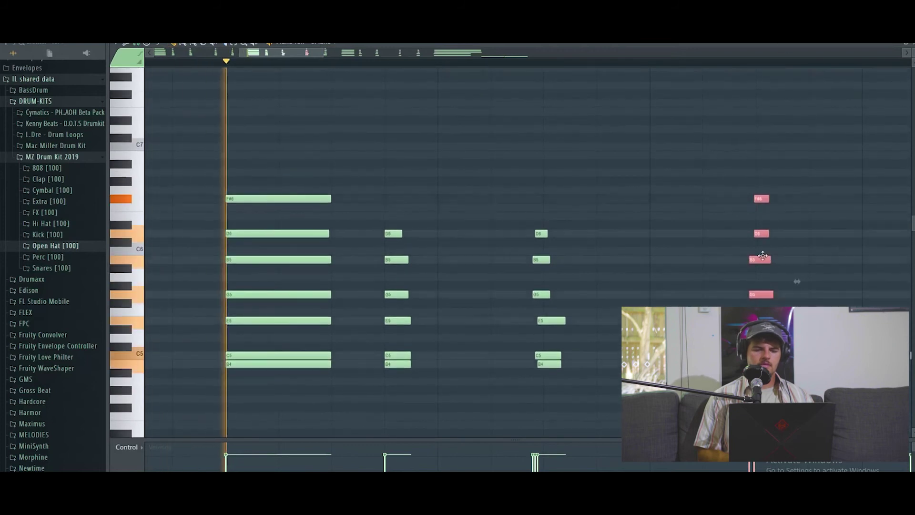
pyautogui.scroll(2, 767, 262)
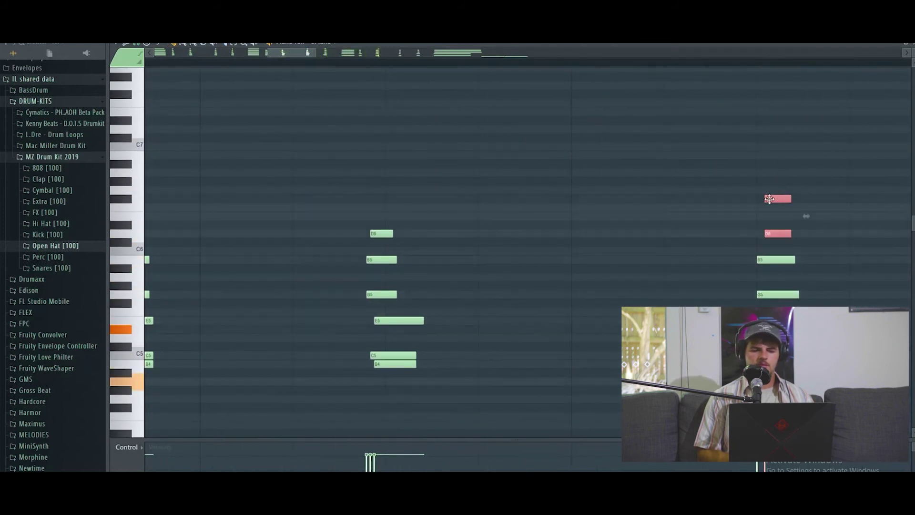
# Align the D6, B5, G5, D#5 and A4 notes of the long chord to the start of bar 4.
pyautogui.scroll(-3, 681, 242)
pyautogui.scroll(3, 636, 259)
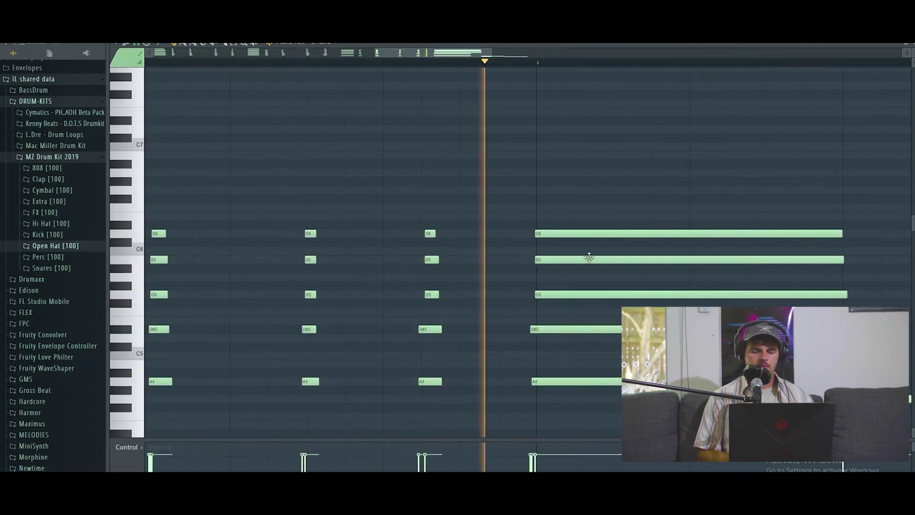
pyautogui.moveTo(591, 329); pyautogui.dragTo(607, 329)
pyautogui.moveTo(606, 383); pyautogui.dragTo(621, 383)
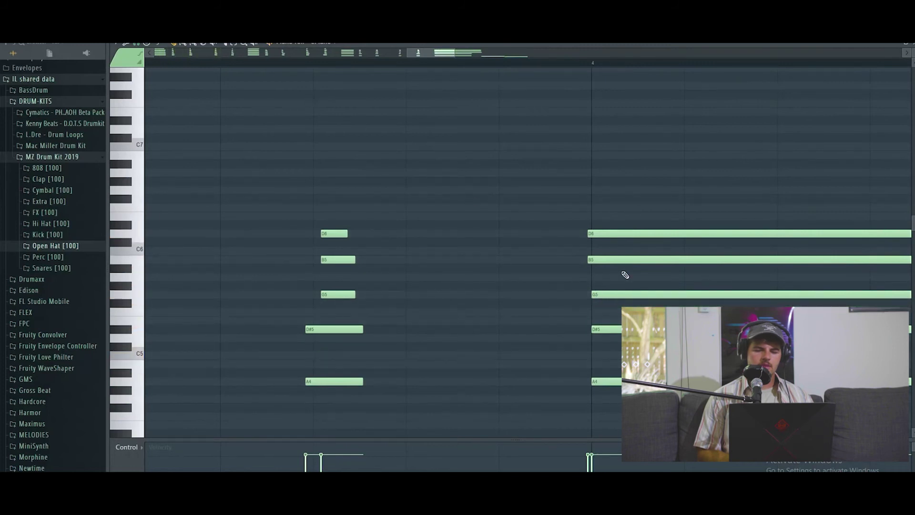
pyautogui.moveTo(615, 257); pyautogui.dragTo(622, 258)
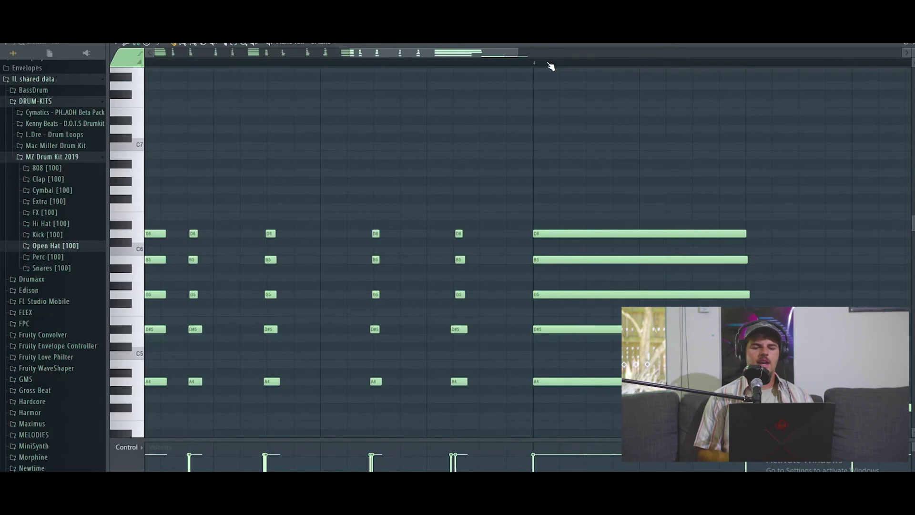
# Repeat the Pattern 1 clip along track 1 of the playlist through bar 16 and play back the opening bars.
pyautogui.scroll(3, 538, 207)
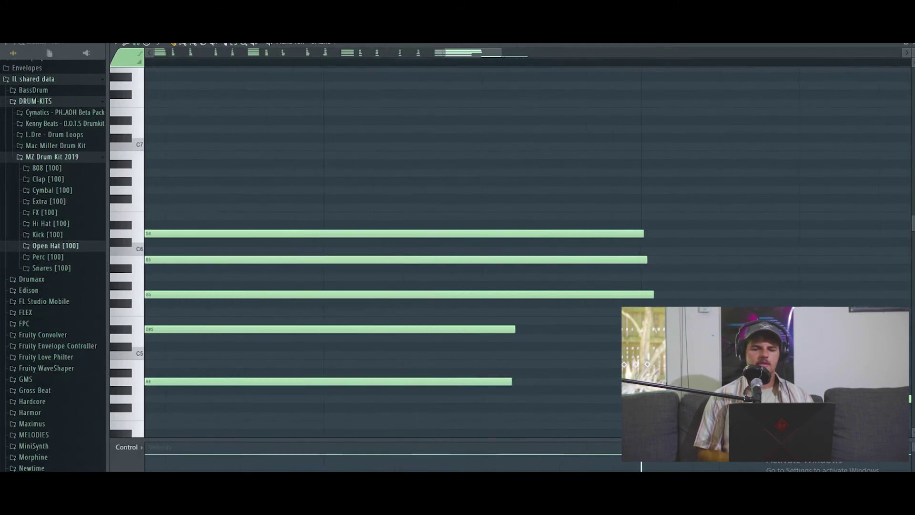
pyautogui.scroll(-6, 537, 207)
pyautogui.scroll(3, 618, 419)
pyautogui.scroll(3, 617, 419)
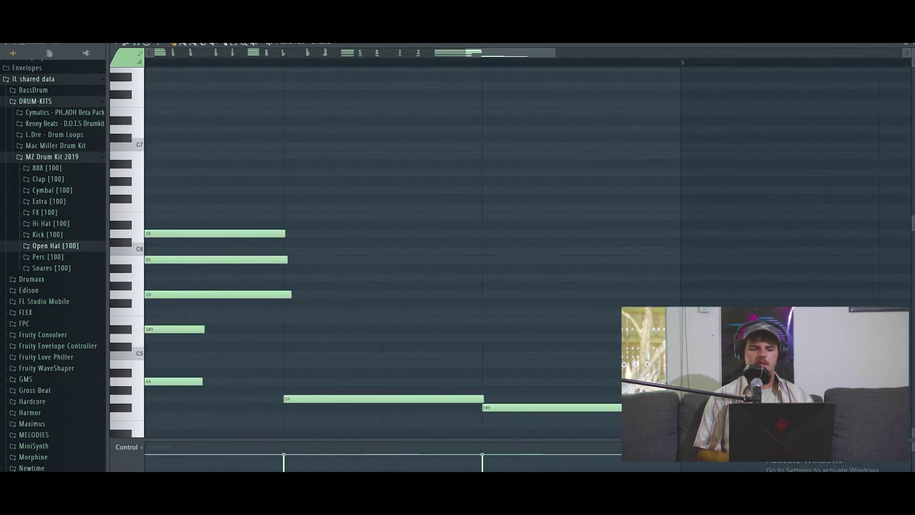
pyautogui.press('F5')
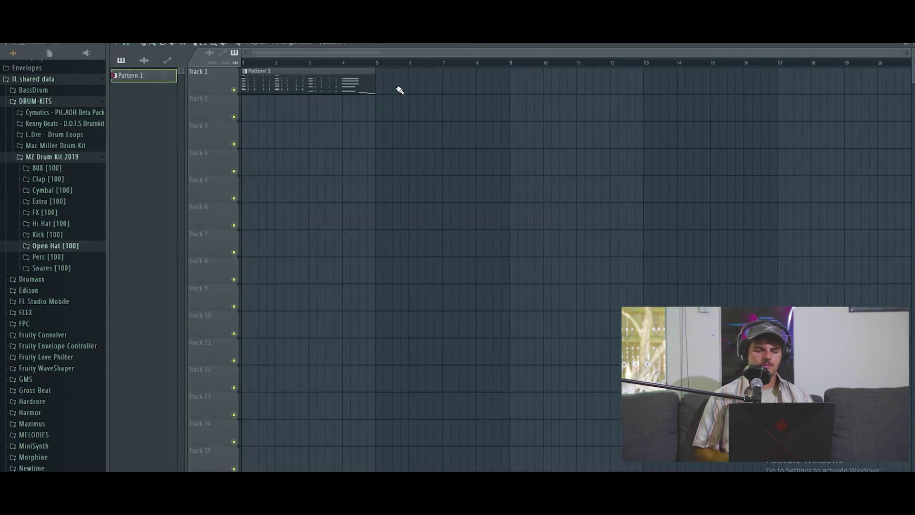
pyautogui.moveTo(387, 89); pyautogui.dragTo(744, 88)
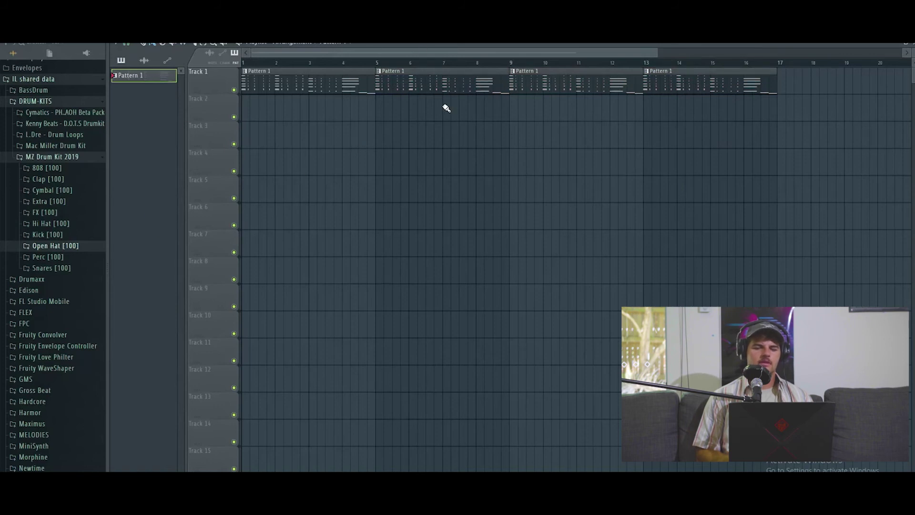
pyautogui.scroll(-2, 352, 143)
pyautogui.press('space')
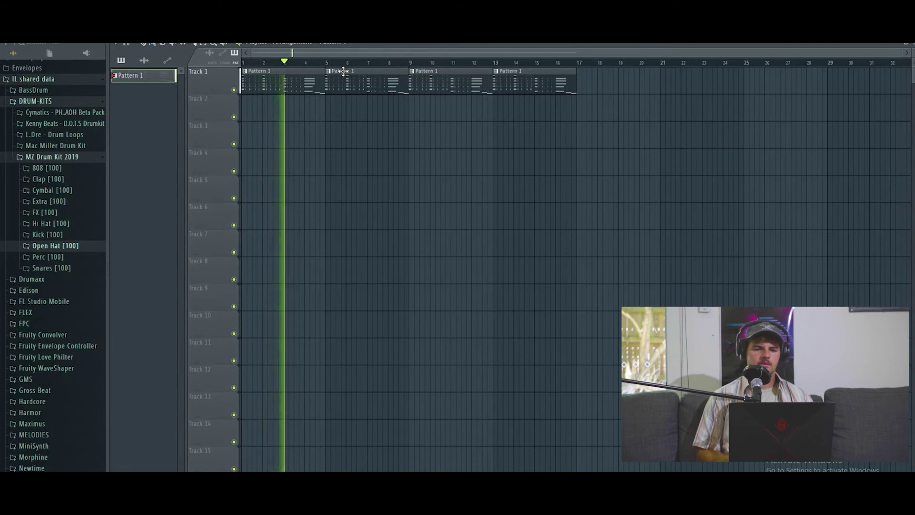
pyautogui.press('space')
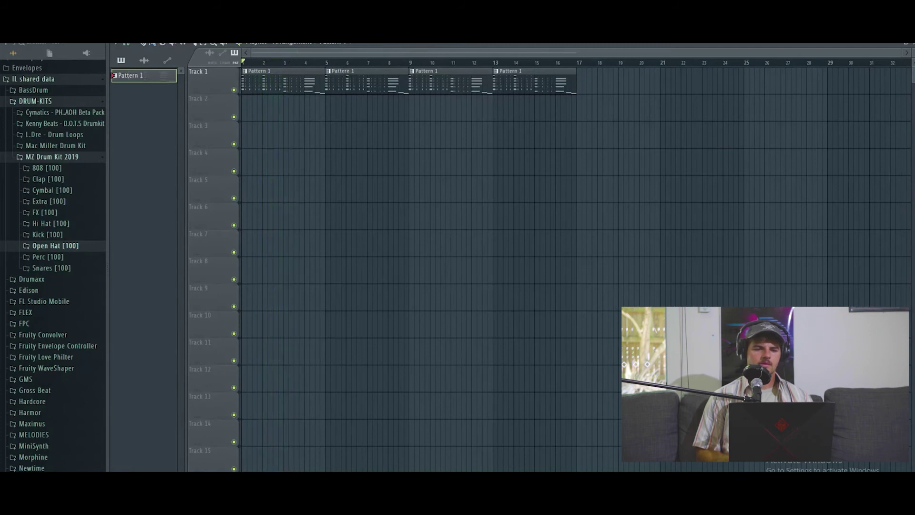
# Create Pattern 2 and open the Hi Hat sample folder of MZ Drum Kit 2019.
pyautogui.press('F6')
pyautogui.press('F4')
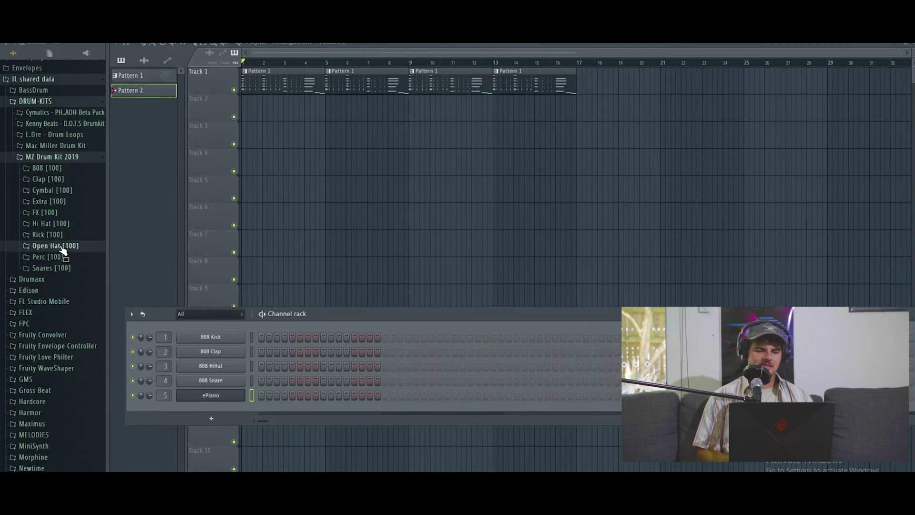
pyautogui.scroll(4, 64, 171)
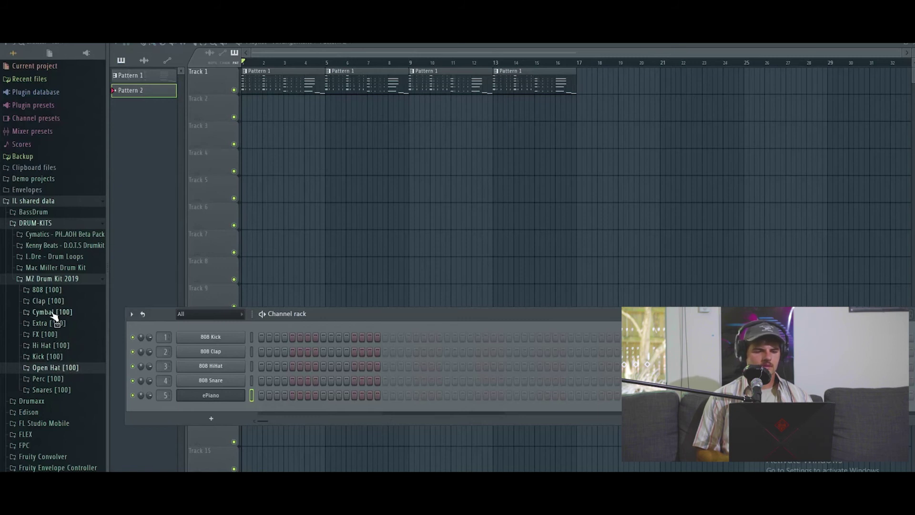
pyautogui.click(53, 343)
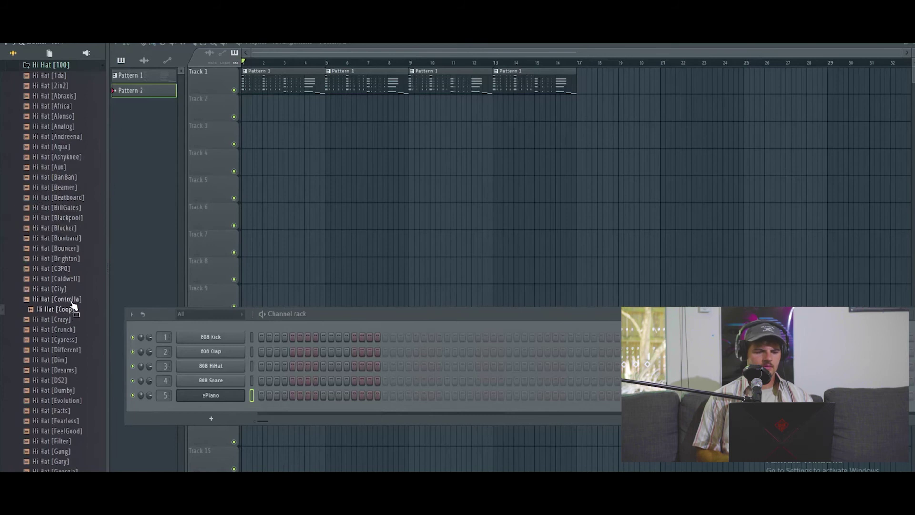
# Play the chords while choosing a hi-hat and load Hi Hat [Controlla] in place of the 808 HiHat.
pyautogui.press('space')
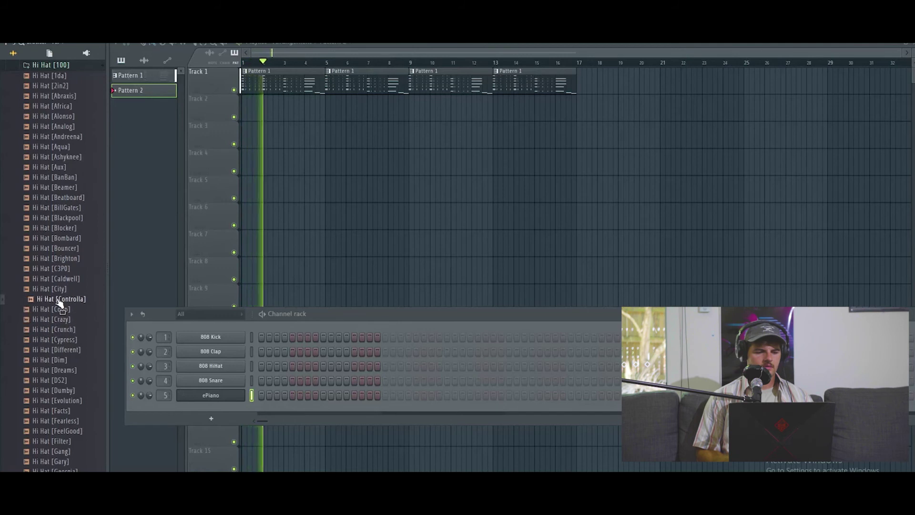
pyautogui.press('space')
pyautogui.moveTo(60, 302); pyautogui.dragTo(220, 365)
# Add hi-hat hits on steps 23 and 37 and place Pattern 2 on track 2 from bar 1 to bar 5.
pyautogui.click(432, 366)
pyautogui.click(539, 365)
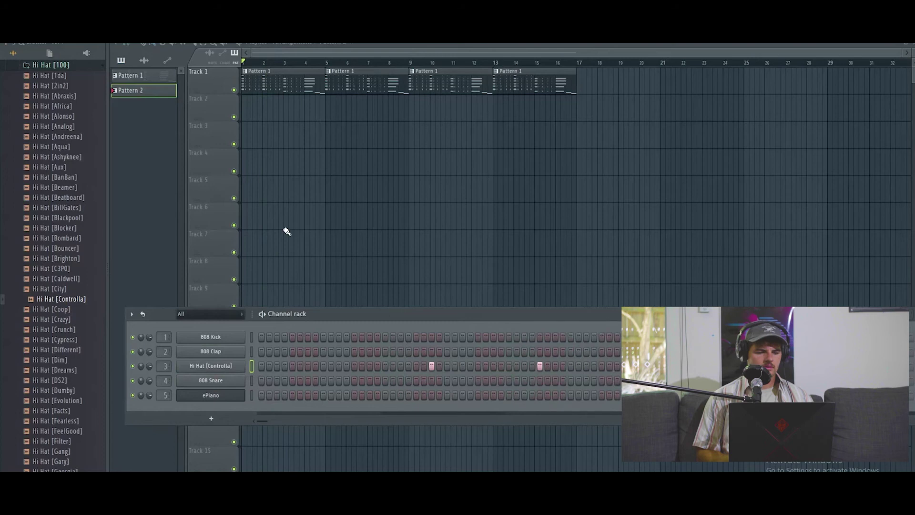
pyautogui.click(250, 114)
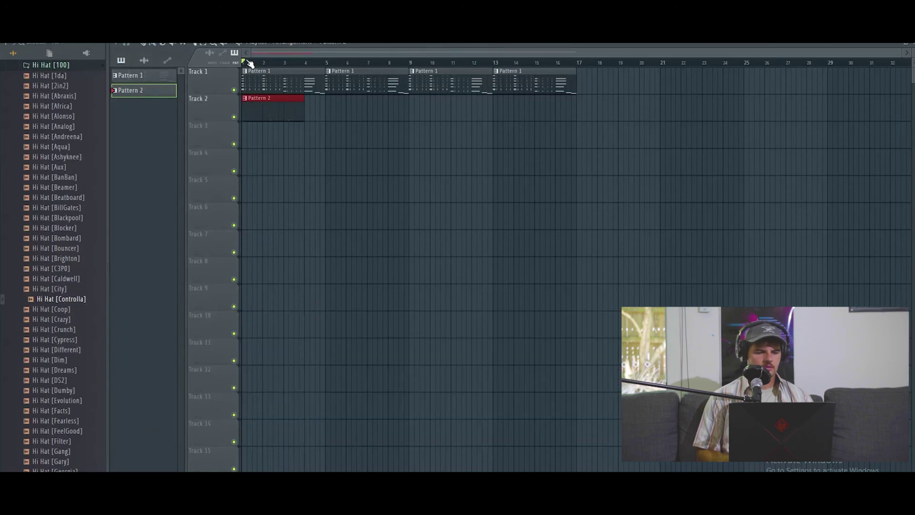
# Fill the Hi Hat [Controlla] channel with a hit every two steps and size the Pattern 2 clip to four bars.
pyautogui.press('F6')
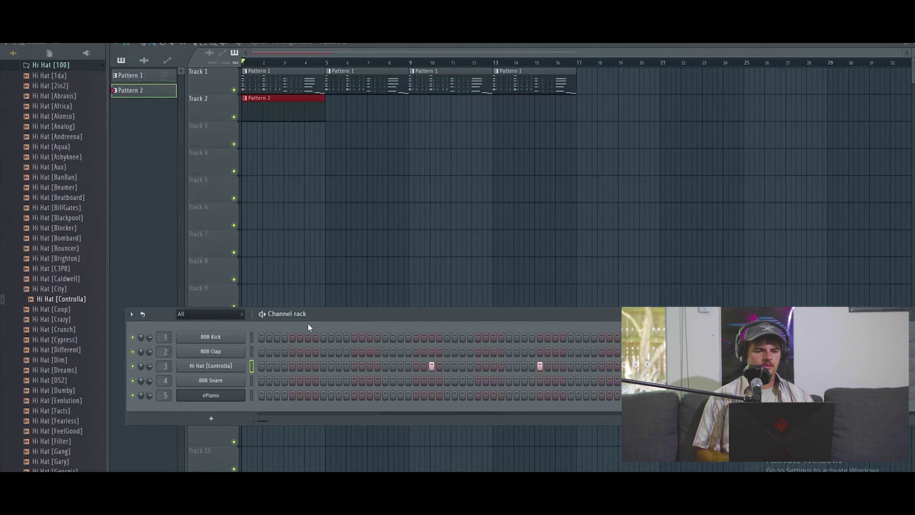
pyautogui.rightClick(236, 365)
pyautogui.click(367, 393)
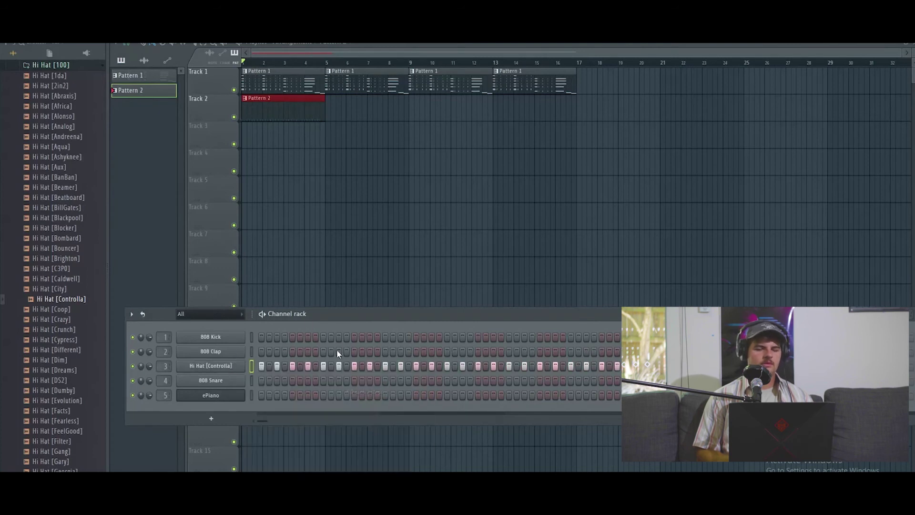
pyautogui.moveTo(323, 102); pyautogui.dragTo(258, 99)
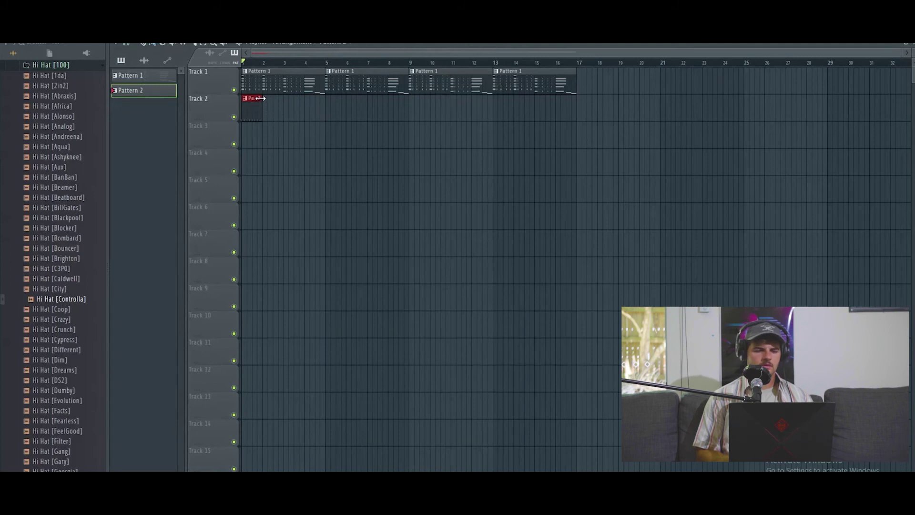
pyautogui.moveTo(261, 99); pyautogui.dragTo(324, 101)
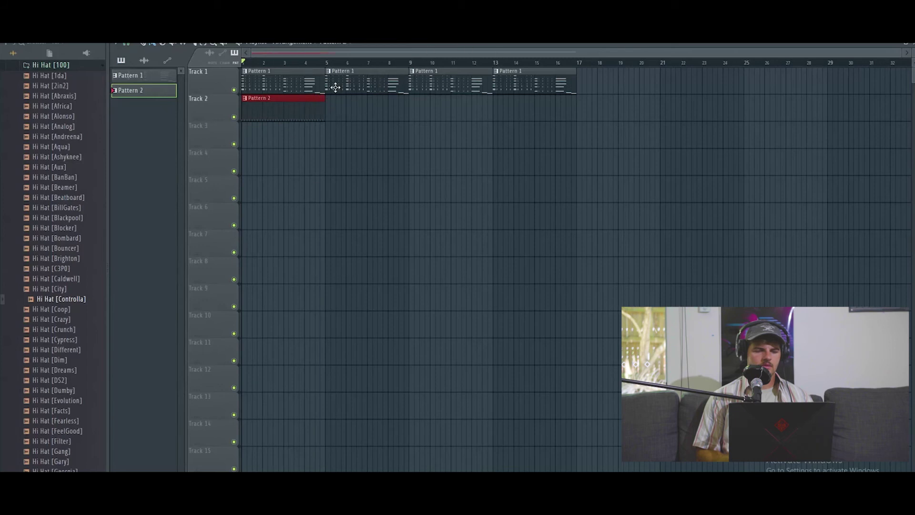
# Open the hi-hat notes of Pattern 2 in the piano roll and play them back with the chords.
pyautogui.doubleClick(301, 103)
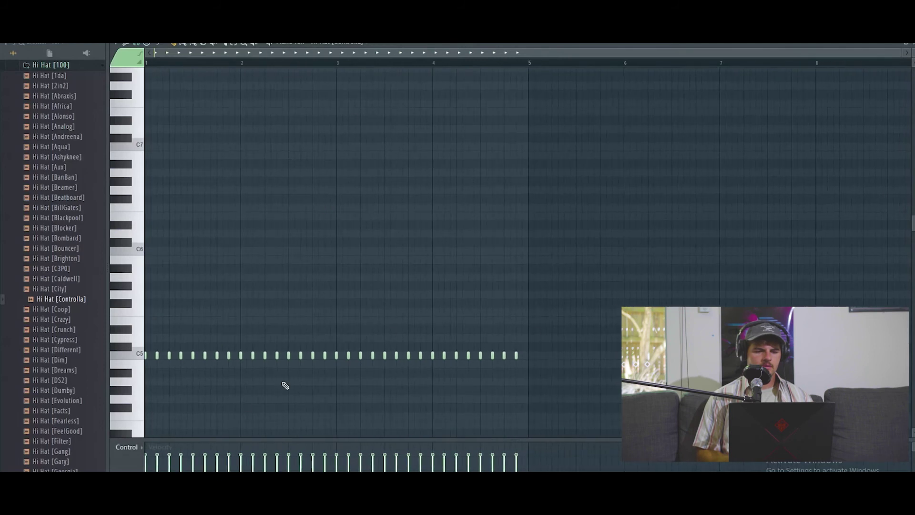
pyautogui.scroll(2, 217, 383)
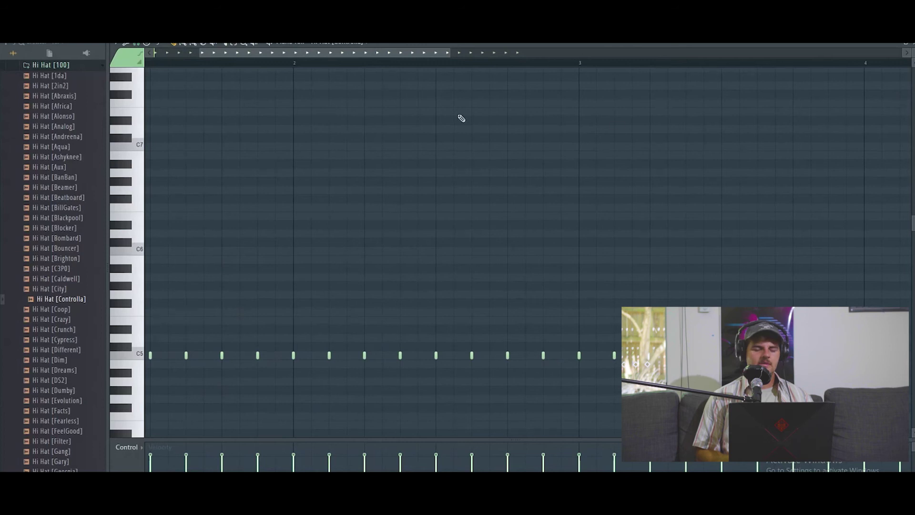
pyautogui.press('space')
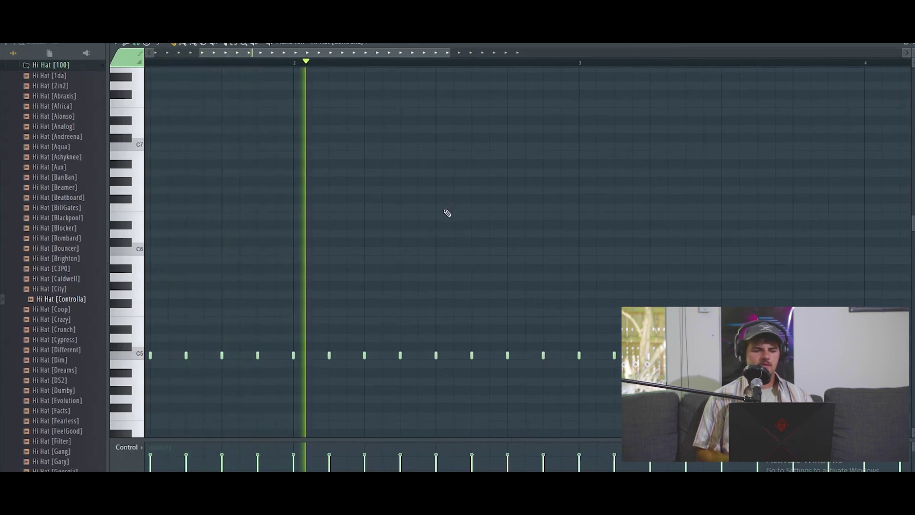
pyautogui.press('space')
pyautogui.scroll(-3, 357, 384)
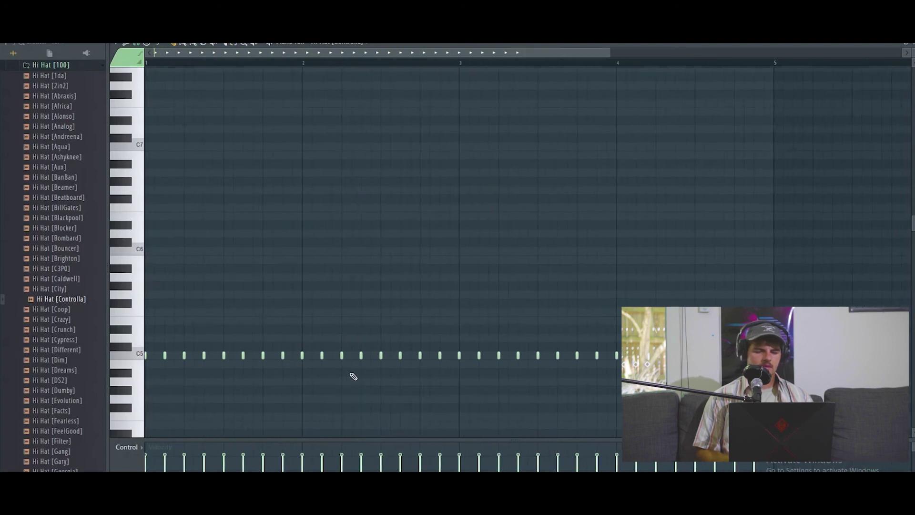
# Shift all hi-hat notes of Pattern 2 slightly late off the grid, play them back, and return to the playlist and channel rack.
pyautogui.hotkey('ctrl', 'a')
pyautogui.scroll(6, 353, 377)
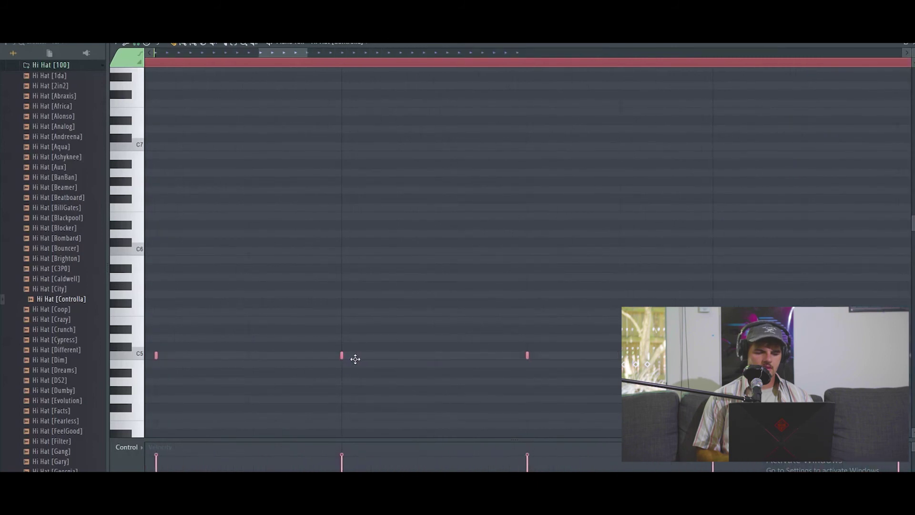
pyautogui.scroll(-2, 356, 365)
pyautogui.scroll(2, 349, 367)
pyautogui.moveTo(341, 356); pyautogui.dragTo(353, 359)
pyautogui.scroll(-5, 384, 315)
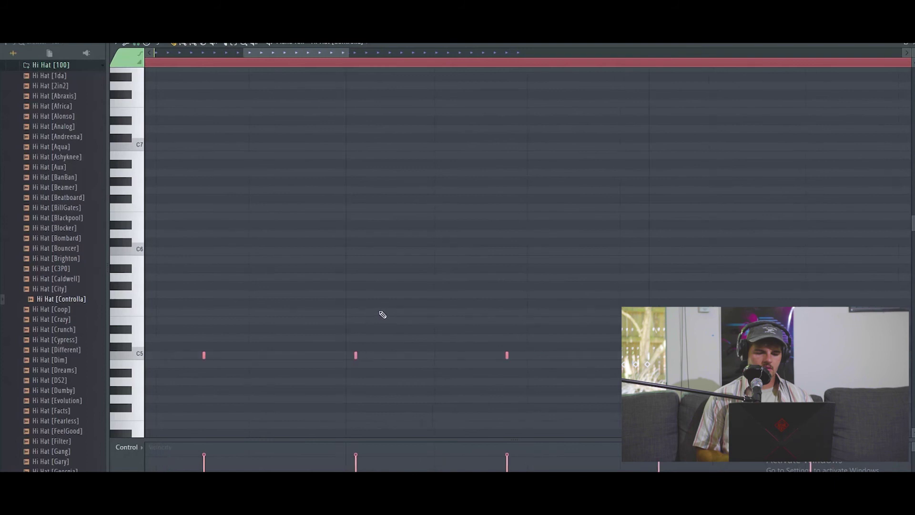
pyautogui.press('space')
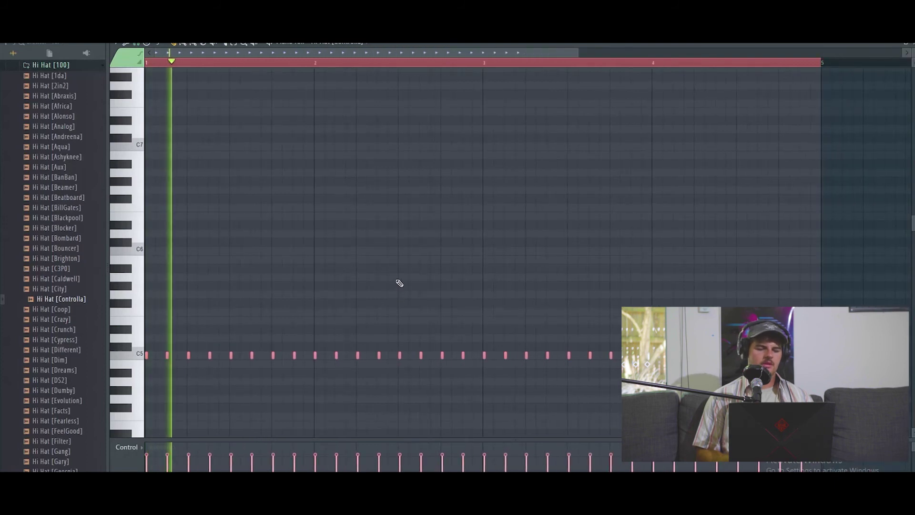
pyautogui.scroll(5, 343, 361)
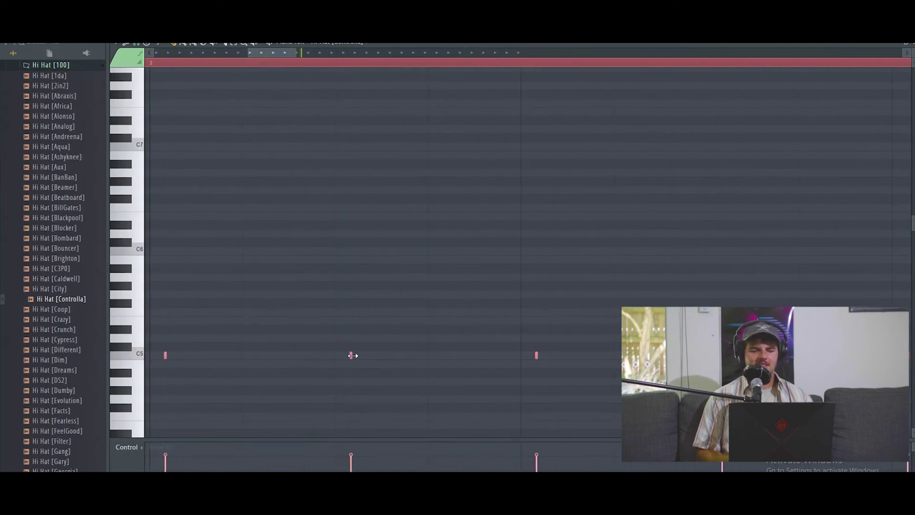
pyautogui.click(440, 63)
pyautogui.press('F5')
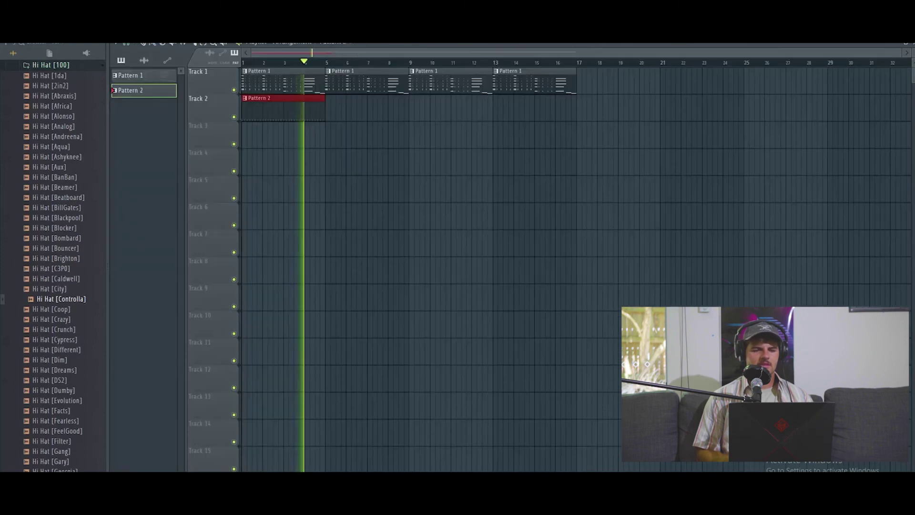
pyautogui.press('F6')
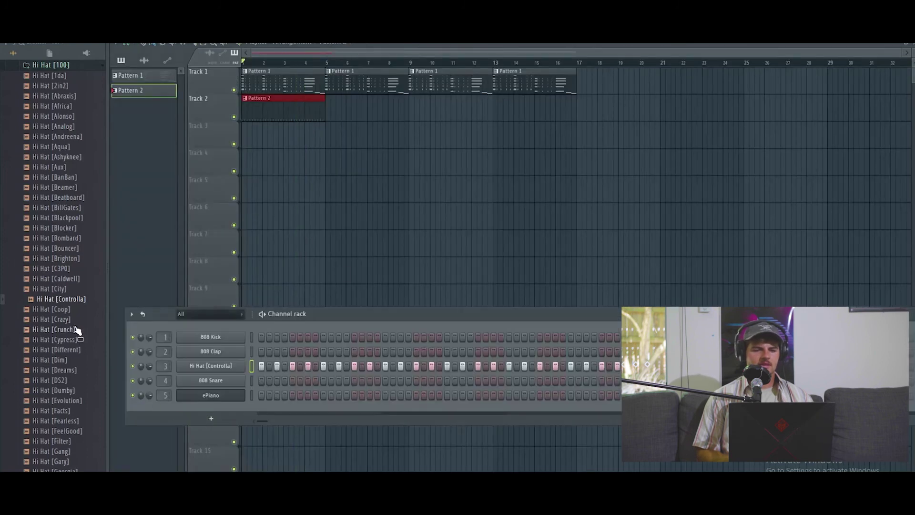
# Audition the MZ Drum Kit 2019 snares and load Snare [Sprinkle] in place of the 808 Snare.
pyautogui.scroll(10, 75, 332)
pyautogui.click(68, 349)
pyautogui.scroll(2, 62, 331)
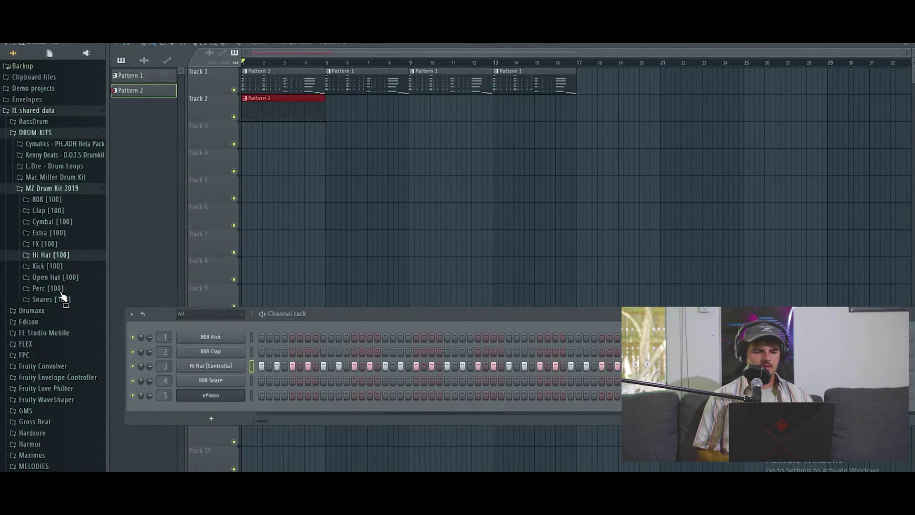
pyautogui.click(67, 352)
pyautogui.press('space')
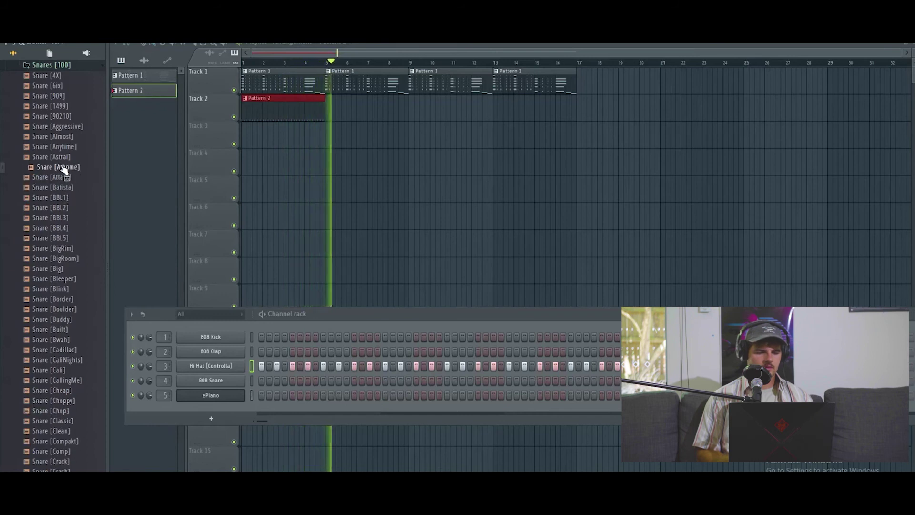
pyautogui.press('space')
pyautogui.scroll(-10, 60, 191)
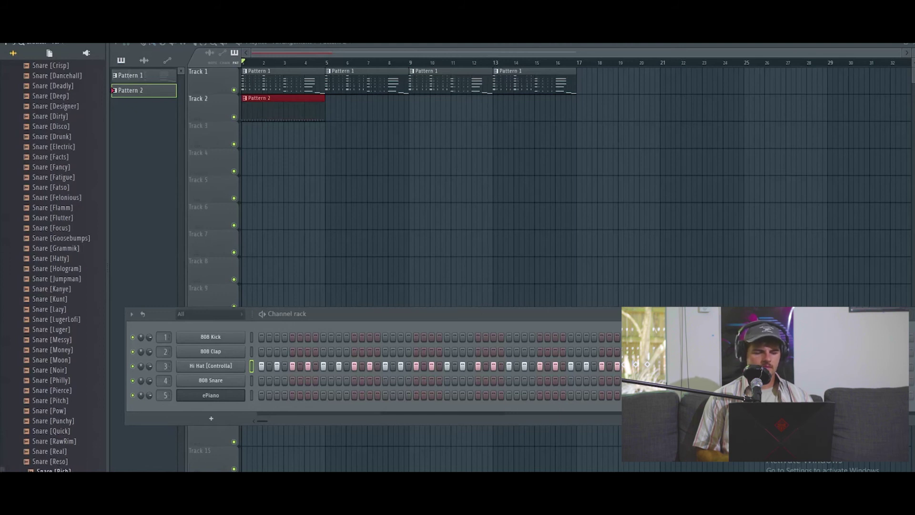
pyautogui.scroll(-8, 64, 439)
pyautogui.click(60, 309)
pyautogui.moveTo(213, 395); pyautogui.dragTo(212, 381)
# Add hits on steps 5, 13 and 21 of the snare channel and play them with the chords.
pyautogui.click(292, 380)
pyautogui.press('space')
pyautogui.click(356, 380)
pyautogui.click(416, 380)
pyautogui.press('space')
# Audition further snares and claps from the MZ Drum Kit 2019 and load Clap [Boombap] into the snare channel.
pyautogui.click(52, 350)
pyautogui.click(53, 339)
pyautogui.click(57, 329)
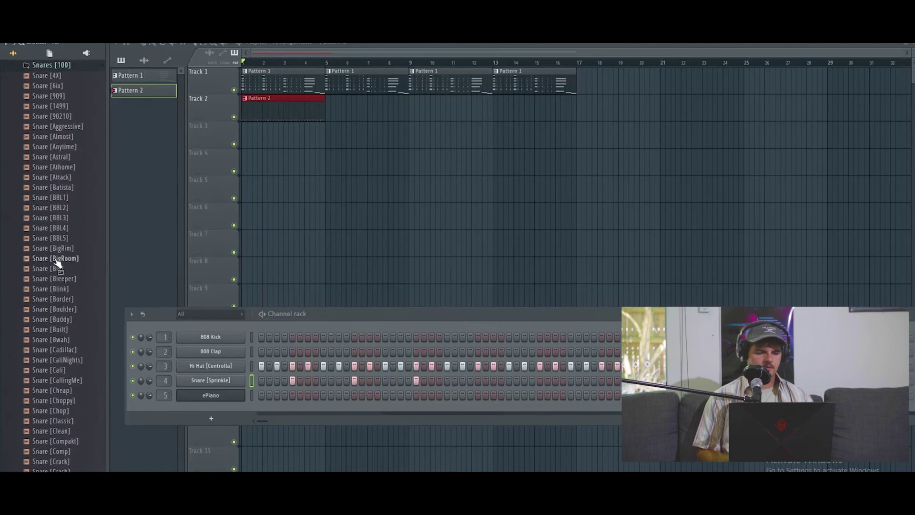
pyautogui.scroll(10, 59, 276)
pyautogui.click(62, 369)
pyautogui.click(48, 281)
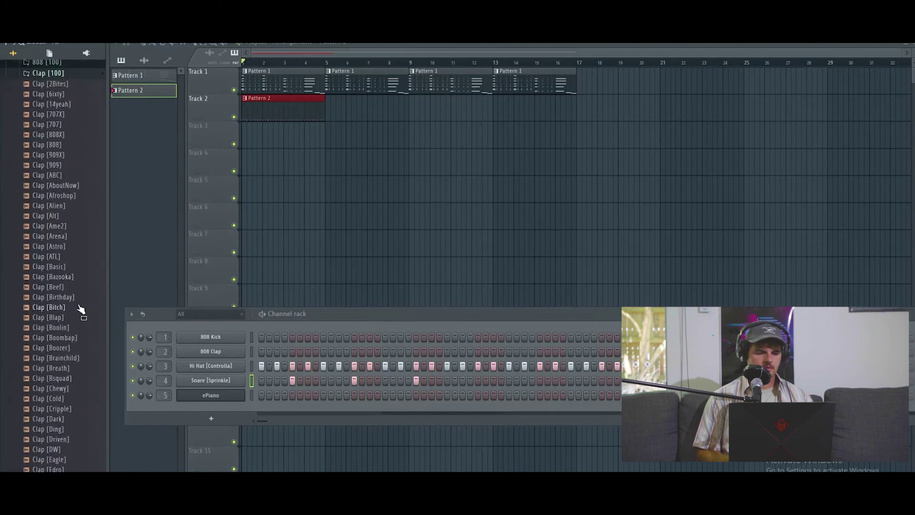
pyautogui.click(65, 350)
pyautogui.click(65, 319)
pyautogui.click(65, 350)
pyautogui.click(66, 330)
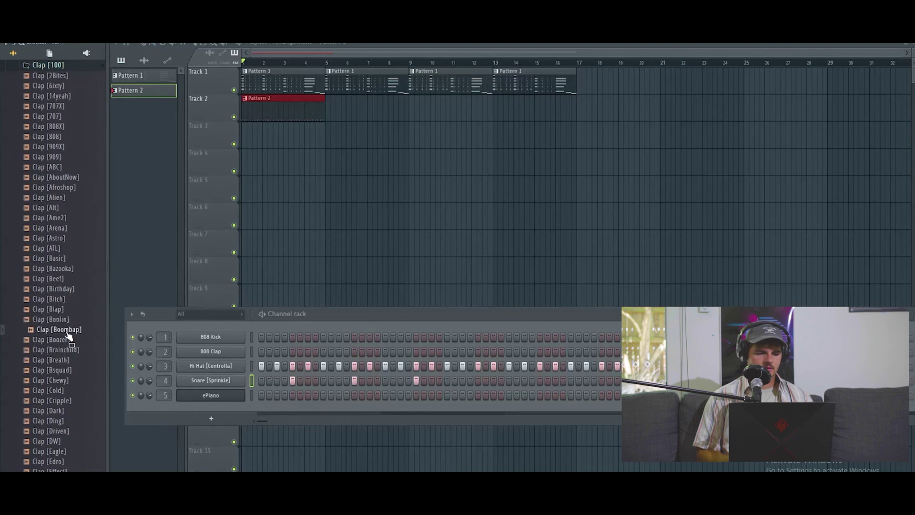
pyautogui.moveTo(224, 385); pyautogui.dragTo(225, 381)
# Play the beat and continue the Clap [Boombap] hits on steps 29, 37 and 45.
pyautogui.press('space')
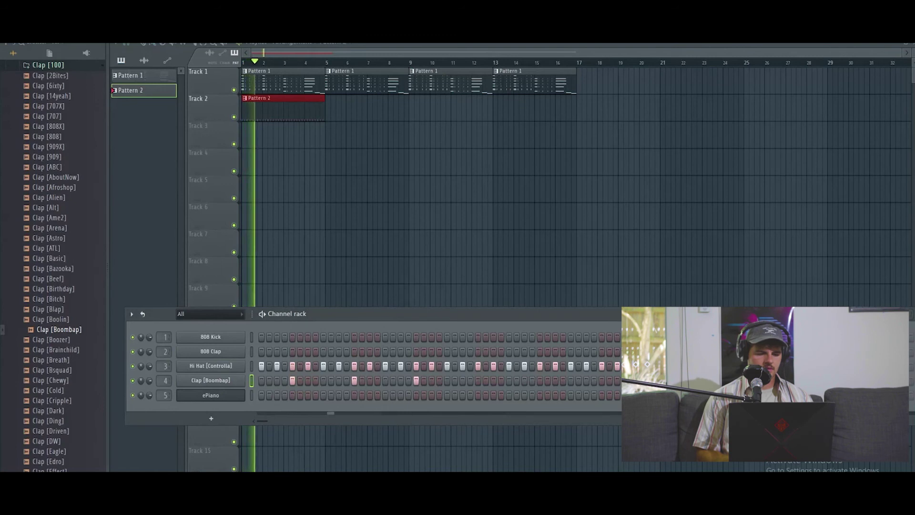
pyautogui.click(478, 381)
pyautogui.click(540, 380)
pyautogui.click(603, 380)
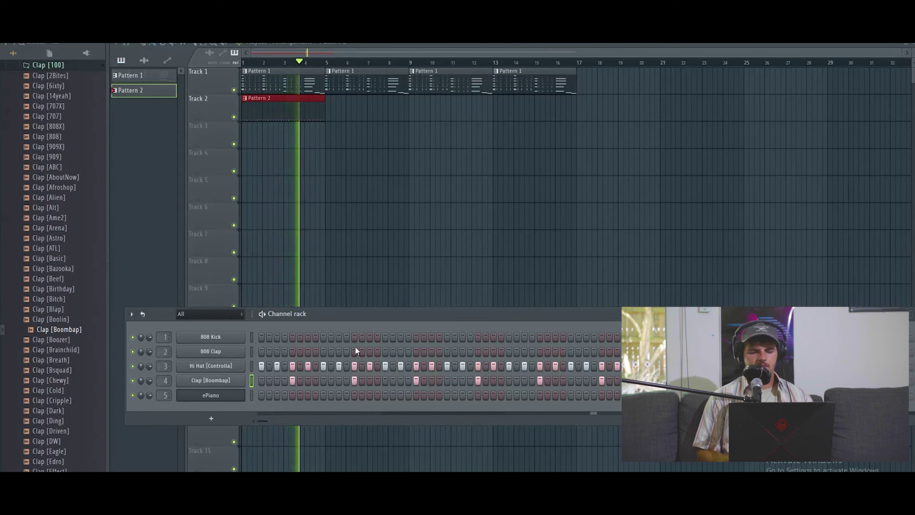
# Audition the open hats of the MZ Drum Kit 2019 and load Open Hat [JP] in place of the 808 Clap.
pyautogui.scroll(6, 70, 291)
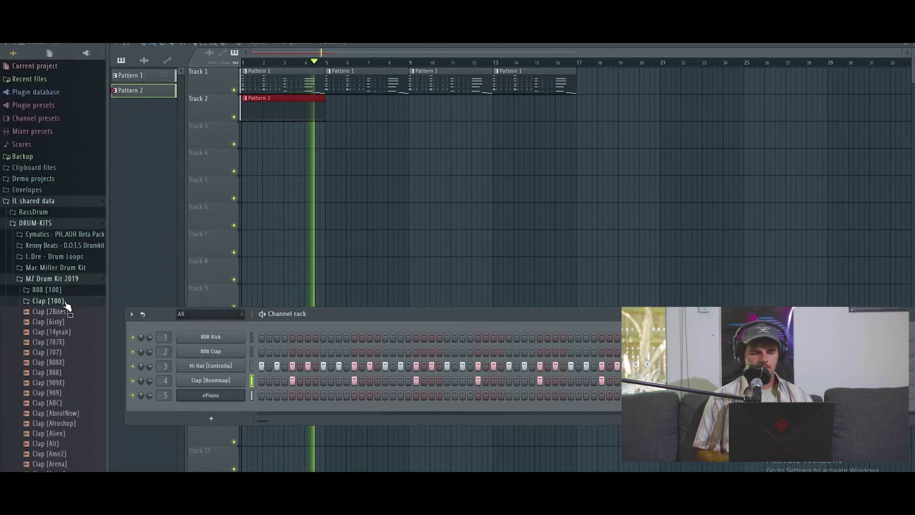
pyautogui.click(65, 301)
pyautogui.click(70, 371)
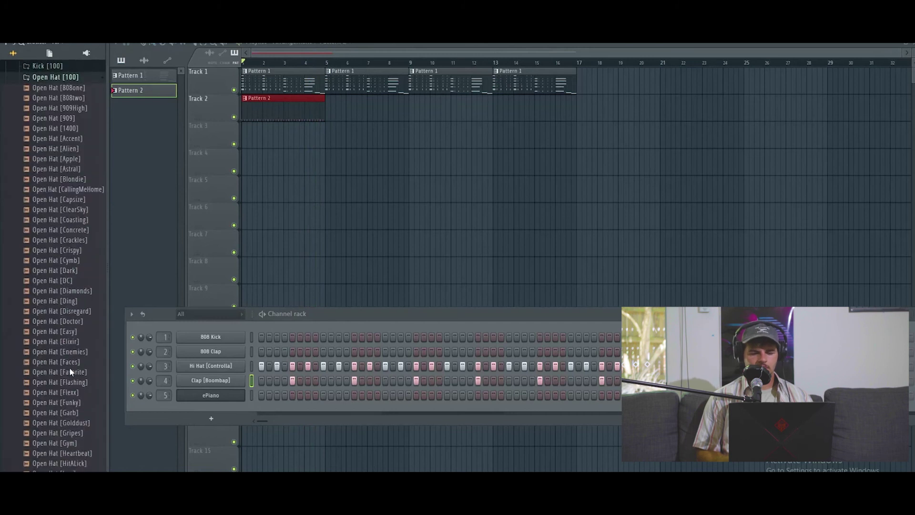
pyautogui.click(73, 380)
pyautogui.press('Down')
pyautogui.press('Down')
pyautogui.press('Down')
pyautogui.press('Down')
pyautogui.press('Down')
pyautogui.press('Down')
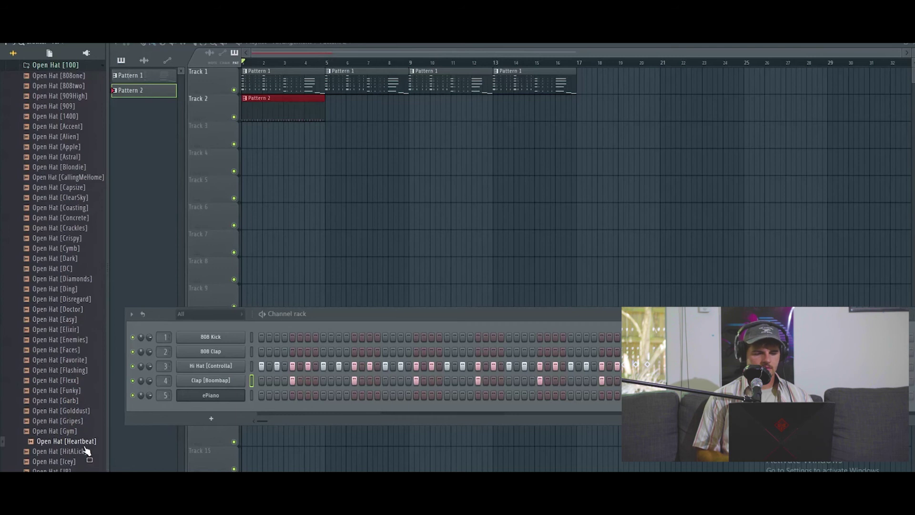
pyautogui.press('Down')
pyautogui.press('Down')
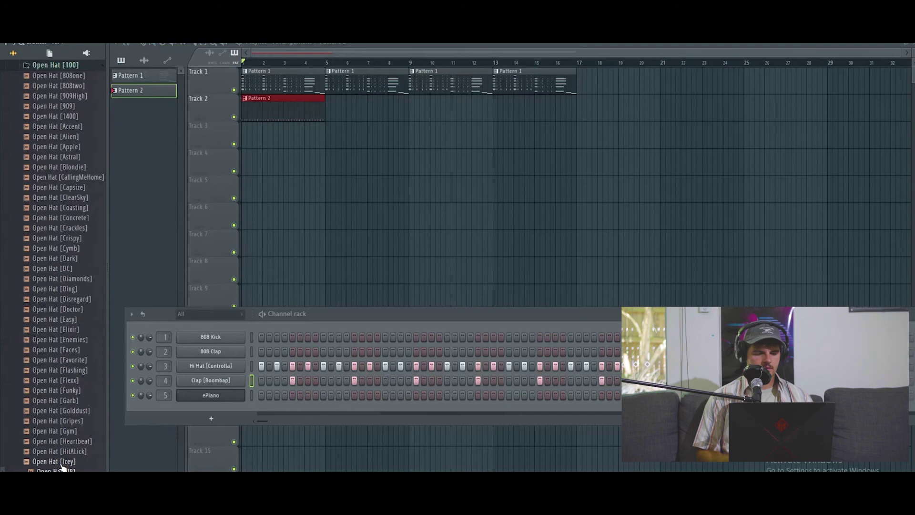
pyautogui.moveTo(270, 377); pyautogui.dragTo(225, 351)
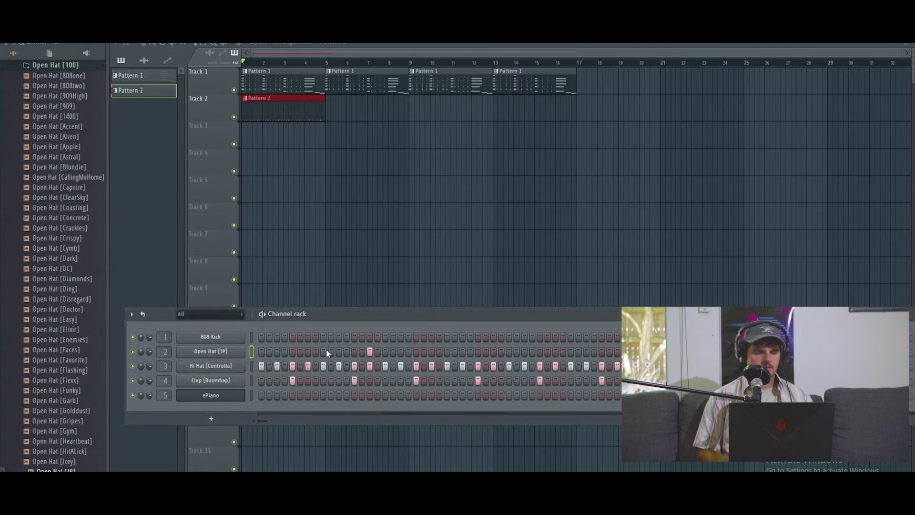
# Place Open Hat [JP] hits on steps 15, 31 and 47 while playing the beat.
pyautogui.press('space')
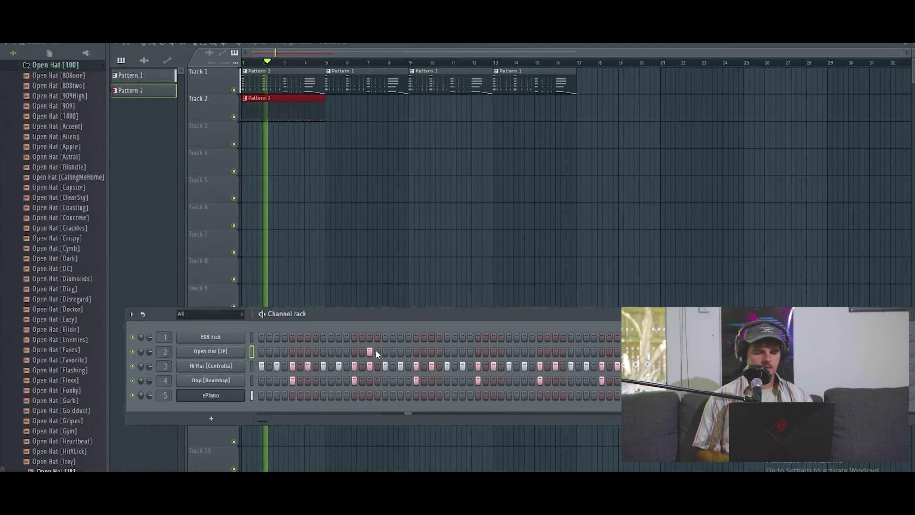
pyautogui.click(493, 351)
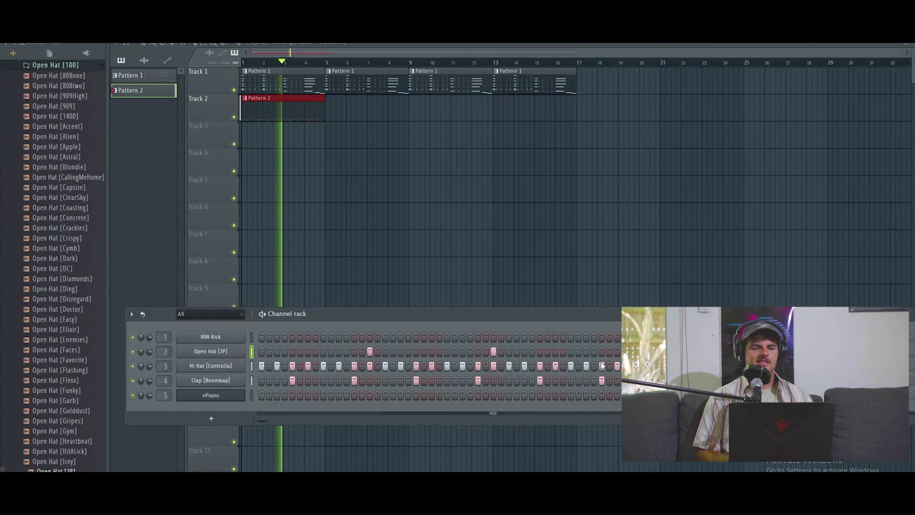
pyautogui.click(618, 352)
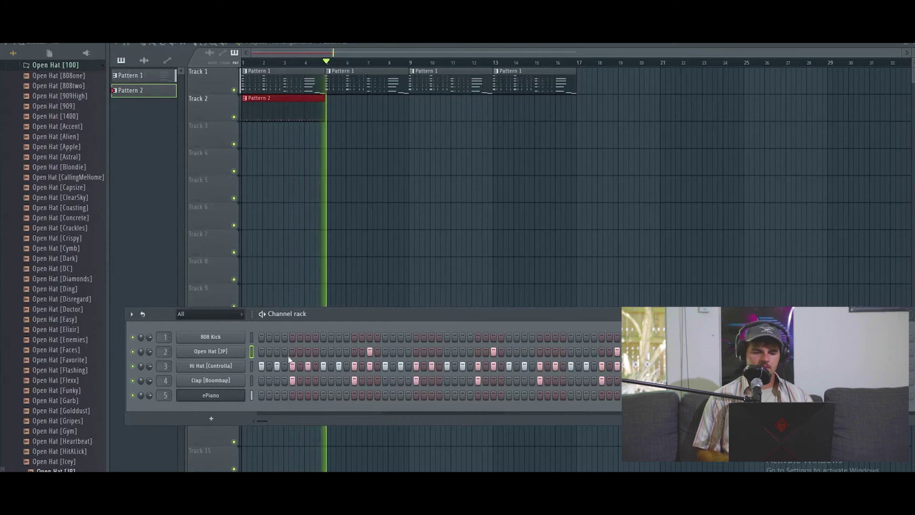
pyautogui.press('space')
# Load Kick [Clean] from the MZ Drum Kit 2019 in place of the 808 Kick and play the beat.
pyautogui.scroll(10, 67, 353)
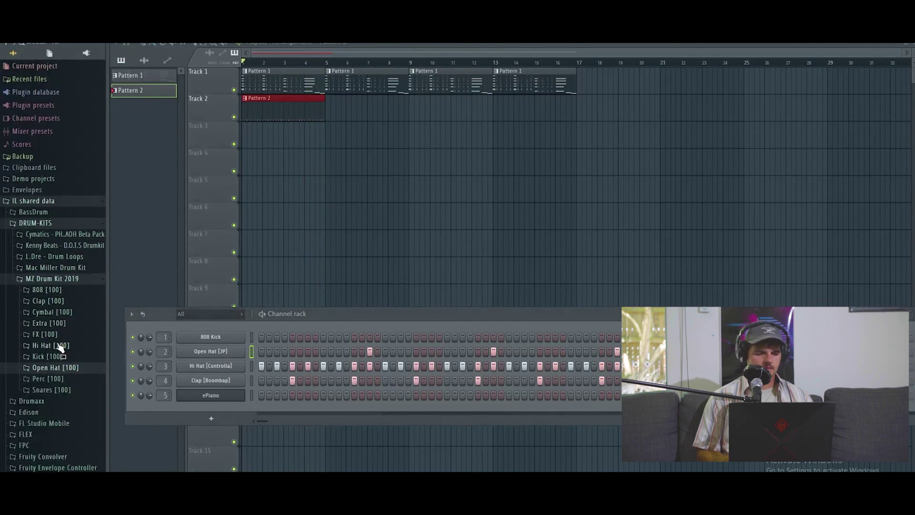
pyautogui.click(52, 357)
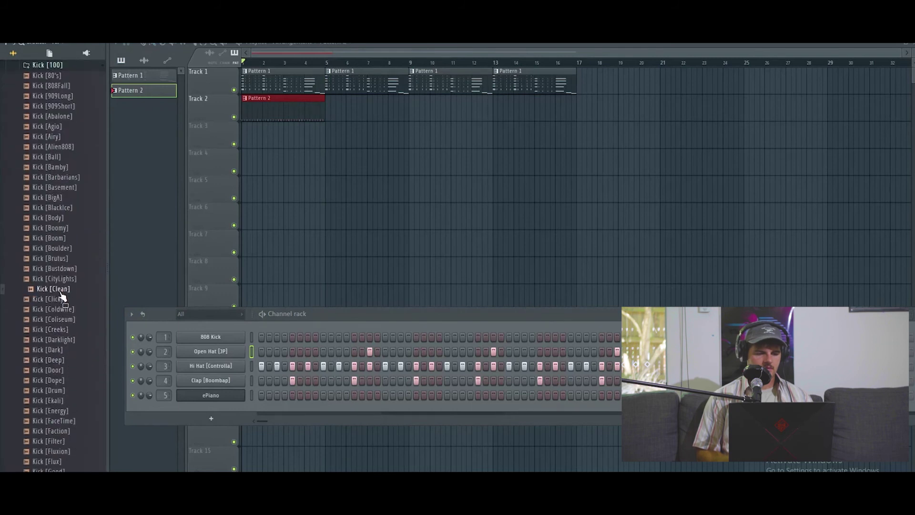
pyautogui.moveTo(211, 333)
pyautogui.mouseDown()
pyautogui.moveTo(178, 331)
pyautogui.moveTo(210, 337)
pyautogui.mouseUp()
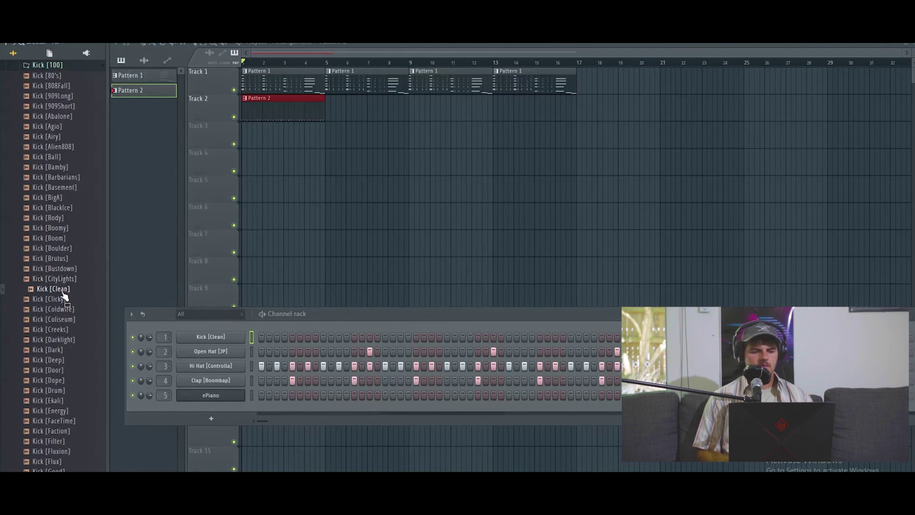
pyautogui.press('space')
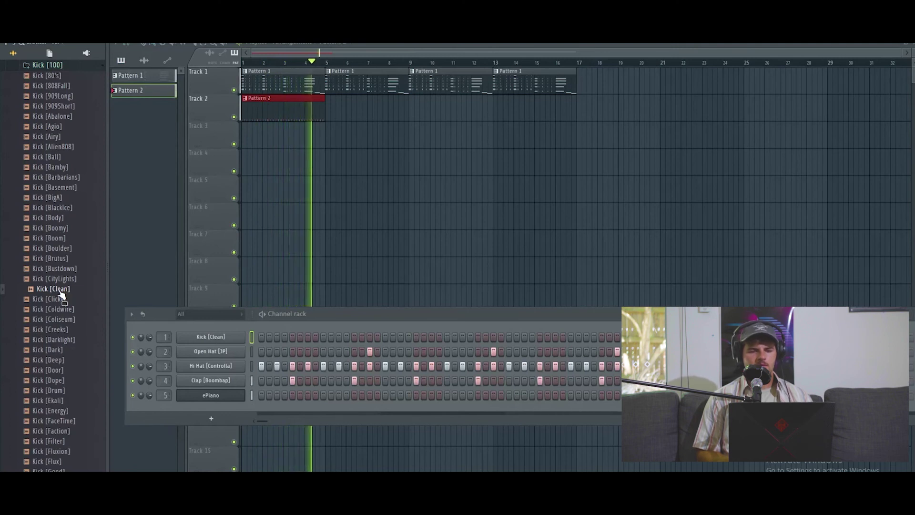
pyautogui.press('space')
pyautogui.moveTo(69, 298); pyautogui.dragTo(210, 336)
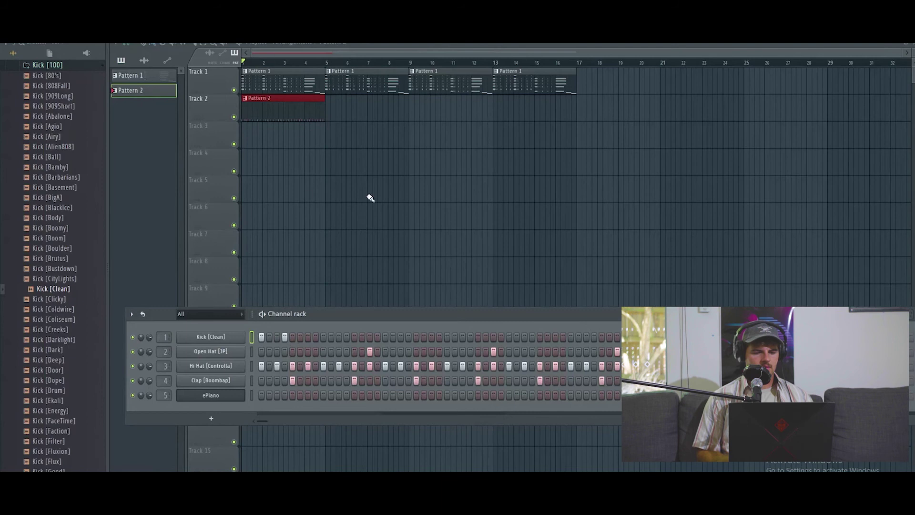
# Place Kick [Clean] hits on steps 1, 4 and 11 and play them with the other drums.
pyautogui.press('space')
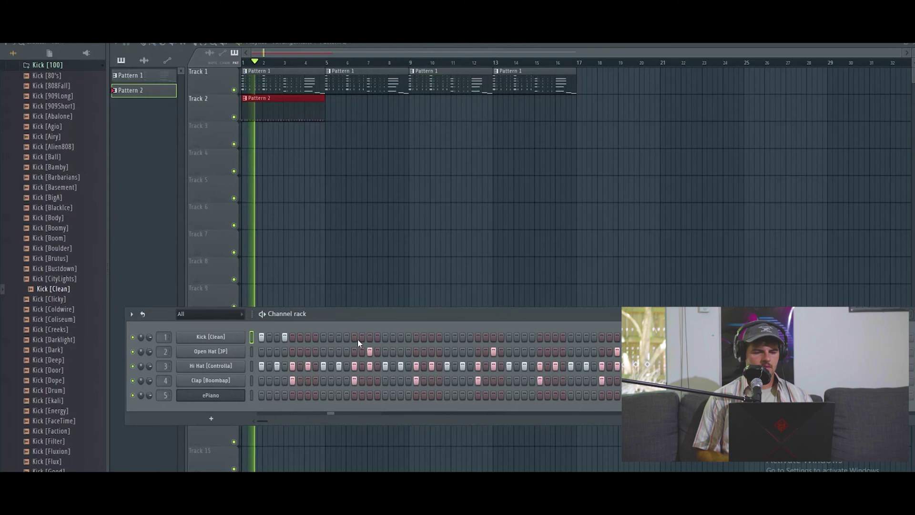
pyautogui.click(339, 337)
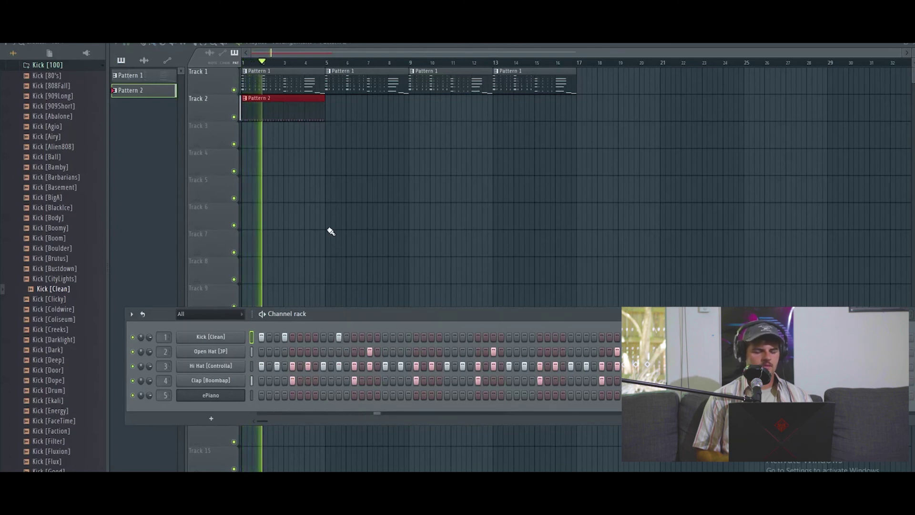
pyautogui.press('space')
pyautogui.press('F6')
pyautogui.press('F6')
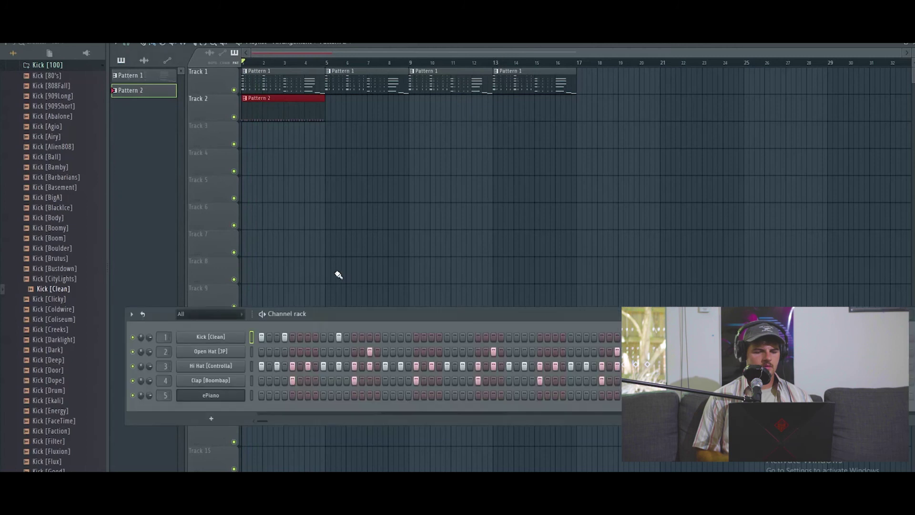
# Open the Kick [Clean] notes in the piano roll, shift the step 4 kick about half a step later and play it back.
pyautogui.click(229, 337)
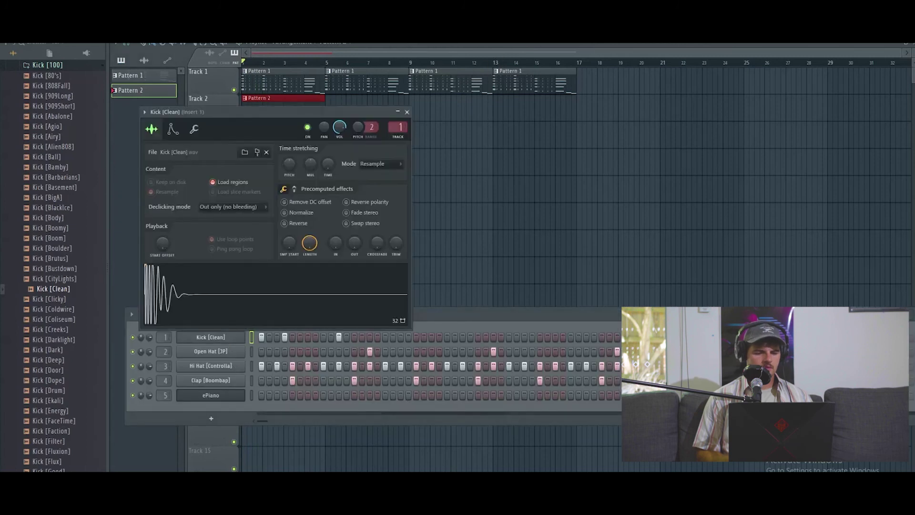
pyautogui.press('F7')
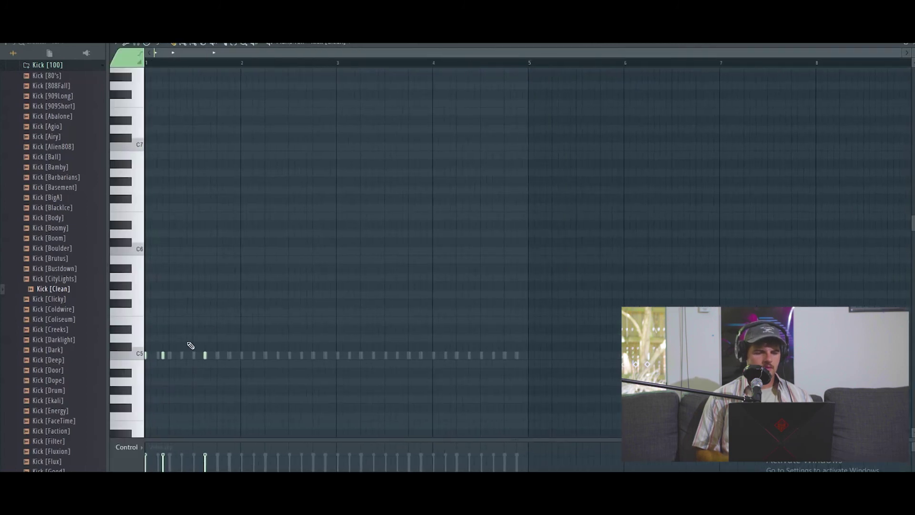
pyautogui.scroll(6, 157, 390)
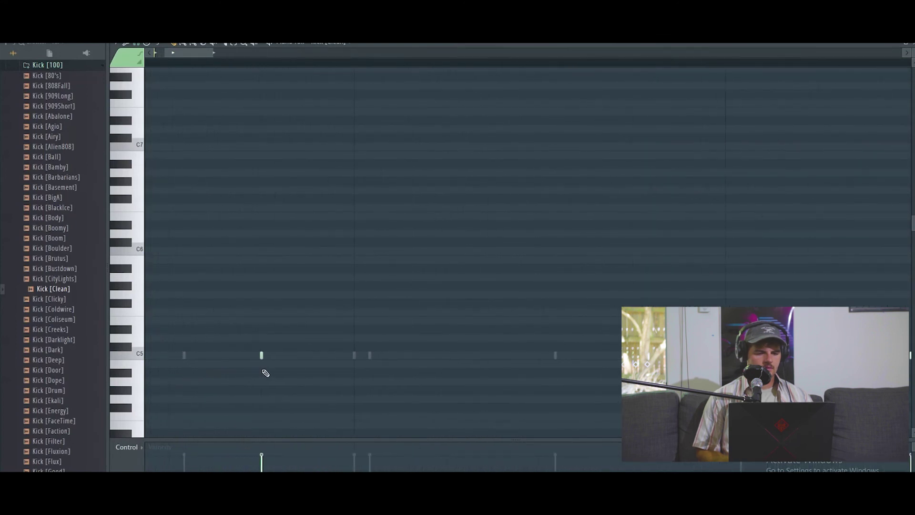
pyautogui.scroll(-5, 299, 359)
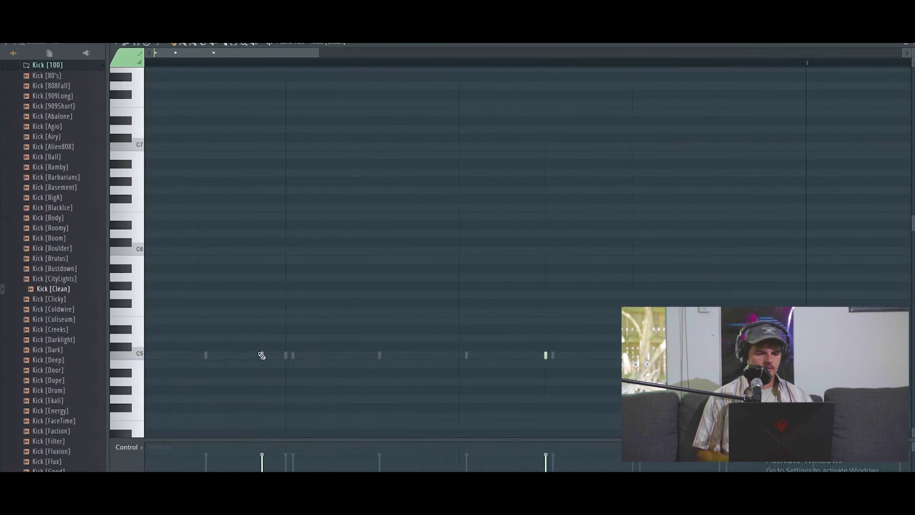
pyautogui.scroll(3, 198, 161)
pyautogui.press('space')
pyautogui.scroll(1, 272, 369)
pyautogui.press('space')
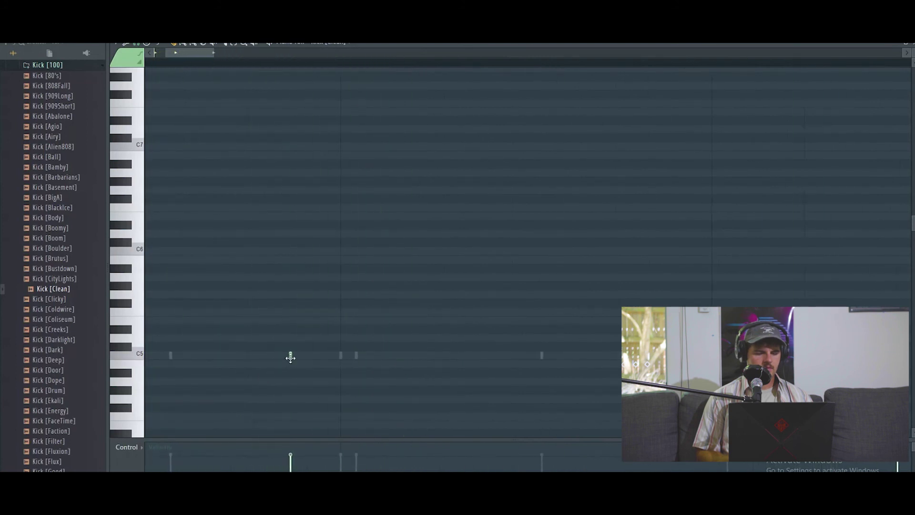
# Nudge the step 4 Kick [Clean] note slightly later in the piano roll and play the groove back.
pyautogui.scroll(-4, 237, 176)
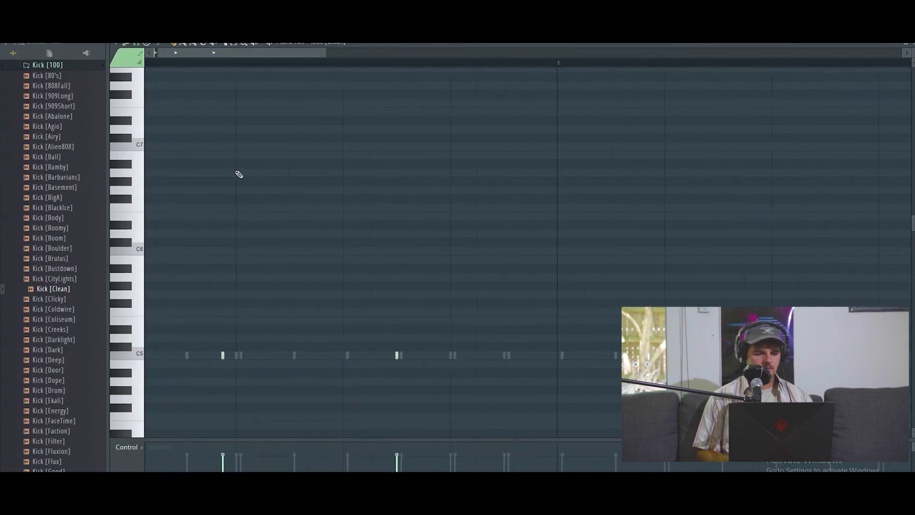
pyautogui.press('space')
pyautogui.press('space')
pyautogui.scroll(4, 180, 368)
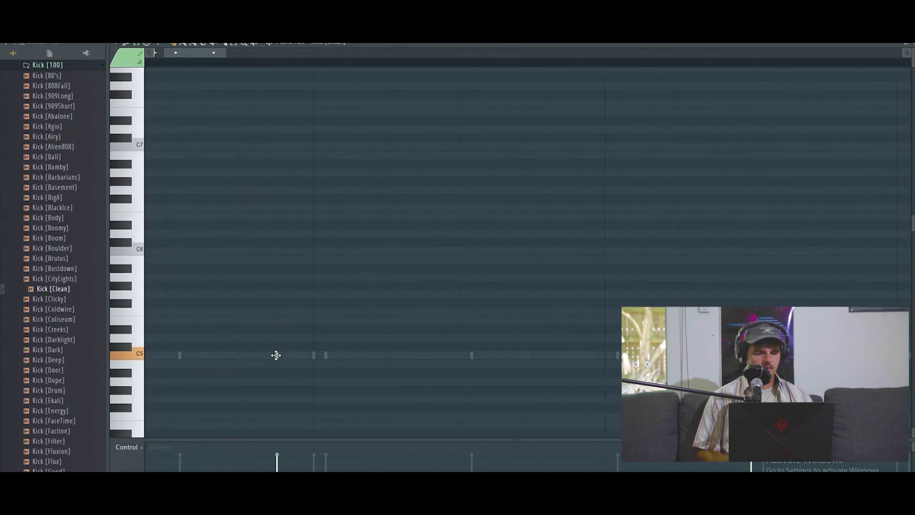
pyautogui.press('space')
pyautogui.scroll(1, 281, 355)
pyautogui.press('space')
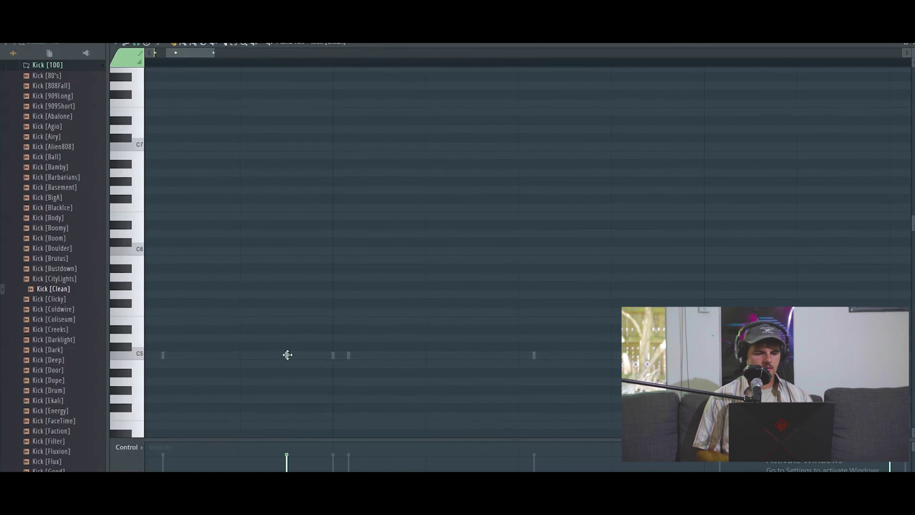
# Replay the groove and shift the step 4 kick a little further behind the beat.
pyautogui.press('space')
pyautogui.press('space')
pyautogui.press('space')
pyautogui.press('space')
pyautogui.moveTo(282, 356); pyautogui.dragTo(294, 356)
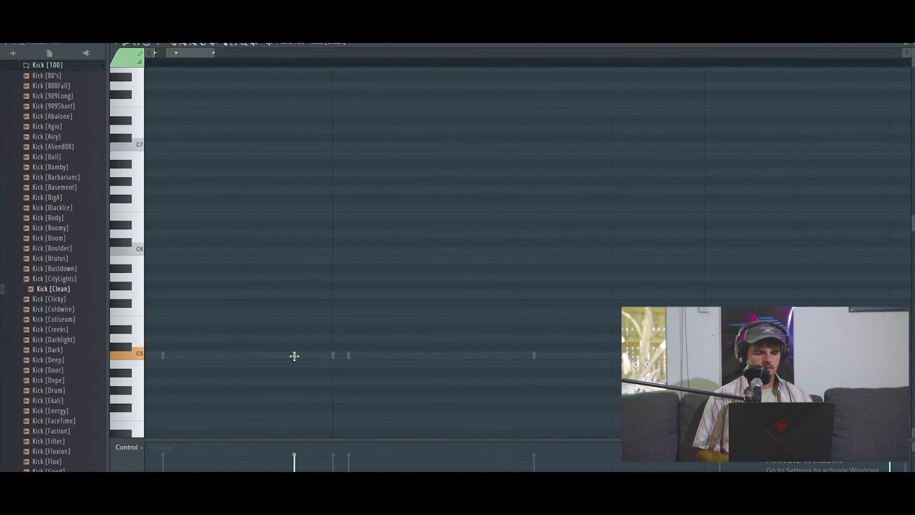
pyautogui.press('space')
pyautogui.press('space')
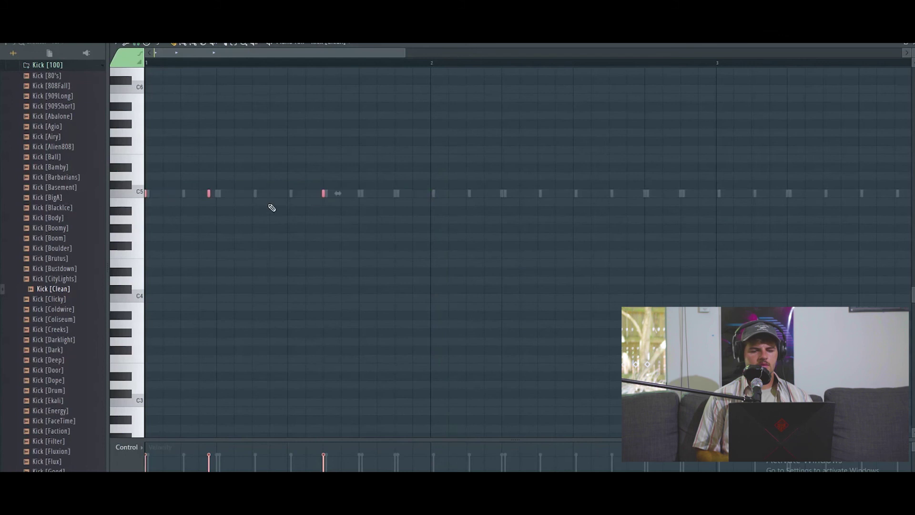
# Duplicate the first bar's three kick notes across bars 2, 3 and 4 of the pattern.
pyautogui.moveTo(224, 194); pyautogui.dragTo(326, 196)
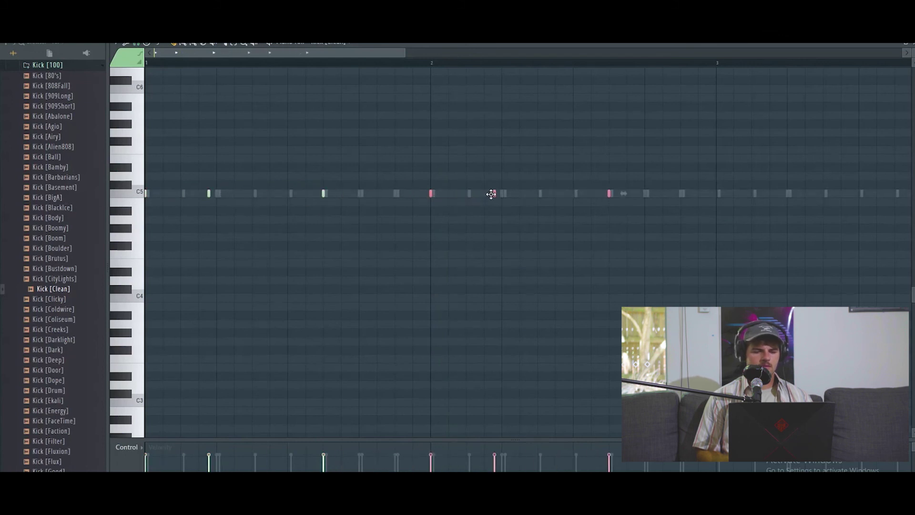
pyautogui.scroll(-3, 491, 194)
pyautogui.moveTo(476, 205); pyautogui.dragTo(61, 198)
pyautogui.moveTo(234, 193); pyautogui.dragTo(527, 196)
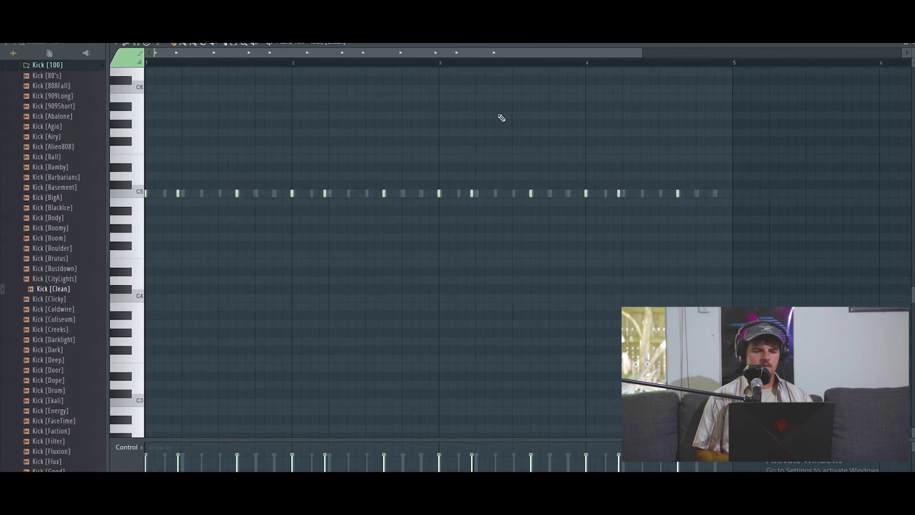
# Lay Pattern 2 on Track 2 of the playlist through bar 16 and split it by channel onto separate tracks.
pyautogui.press('F5')
pyautogui.moveTo(331, 104); pyautogui.dragTo(568, 119)
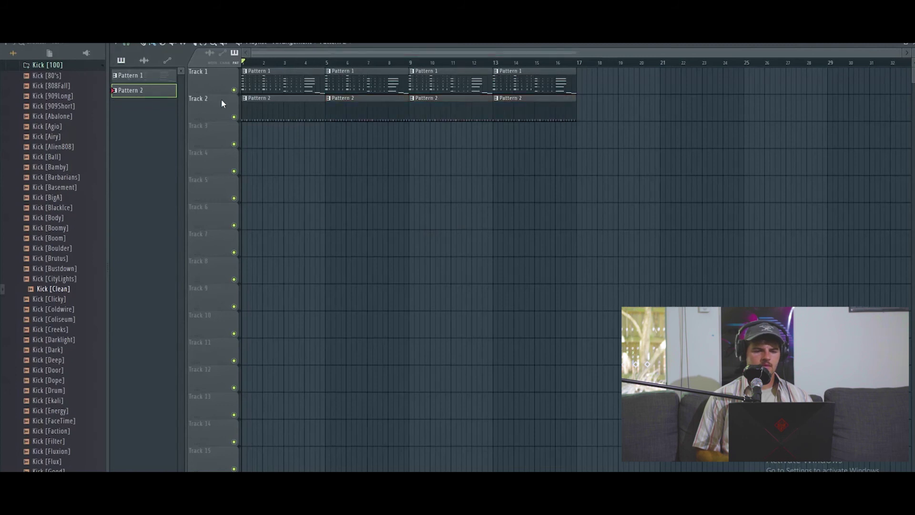
pyautogui.press('space')
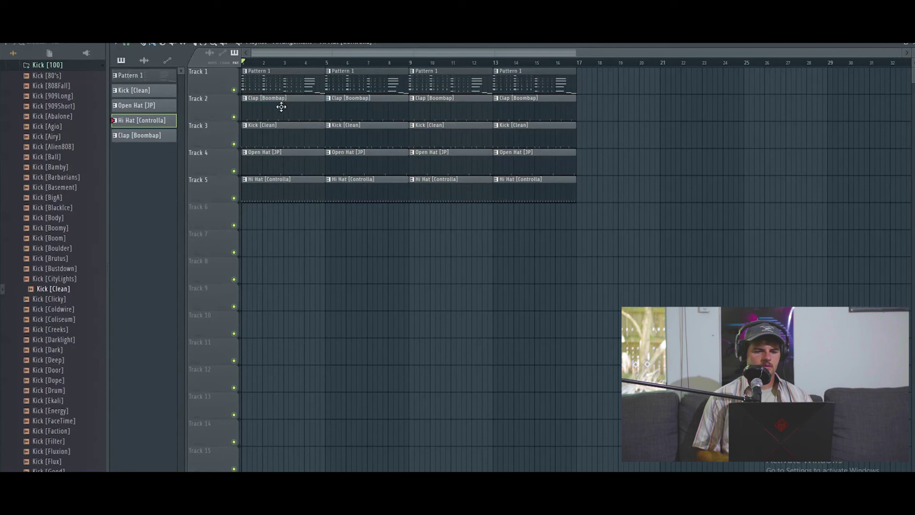
# Remove the Kick [Clean] and Hi Hat [Controlla] clips from bars 1 to 4 and play the arrangement into bar 5.
pyautogui.rightClick(271, 135)
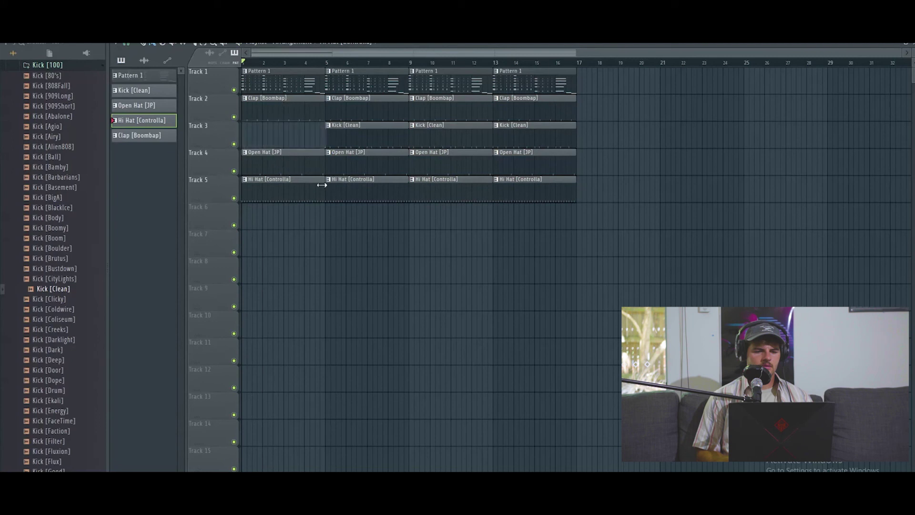
pyautogui.rightClick(288, 185)
pyautogui.press('space')
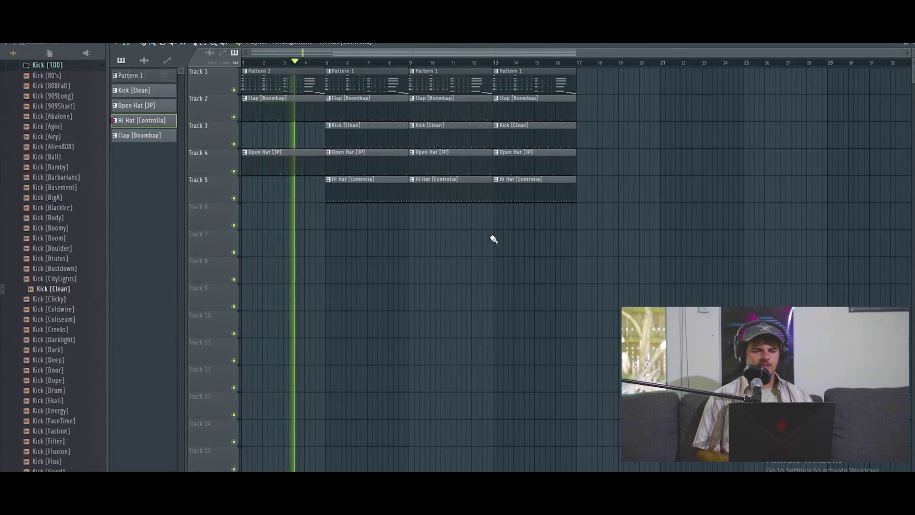
pyautogui.scroll(4, 325, 190)
pyautogui.scroll(1, 325, 191)
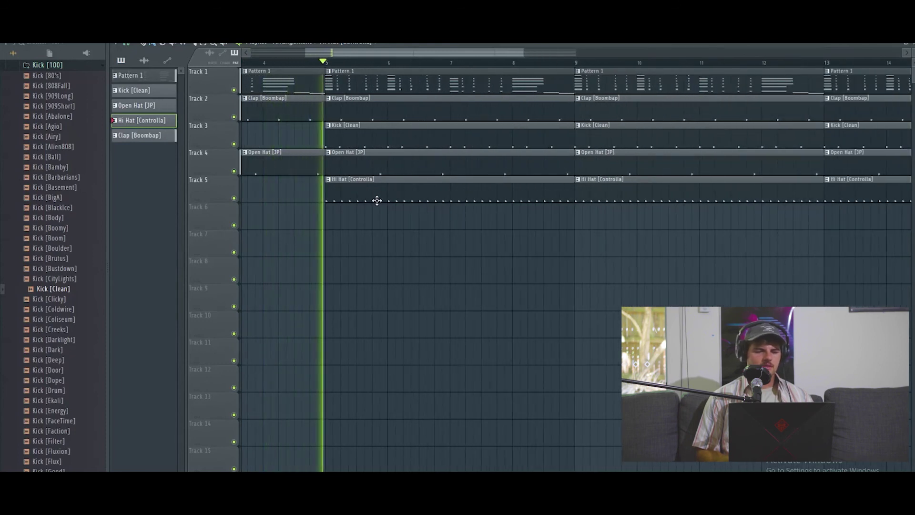
pyautogui.press('space')
pyautogui.scroll(-5, 407, 221)
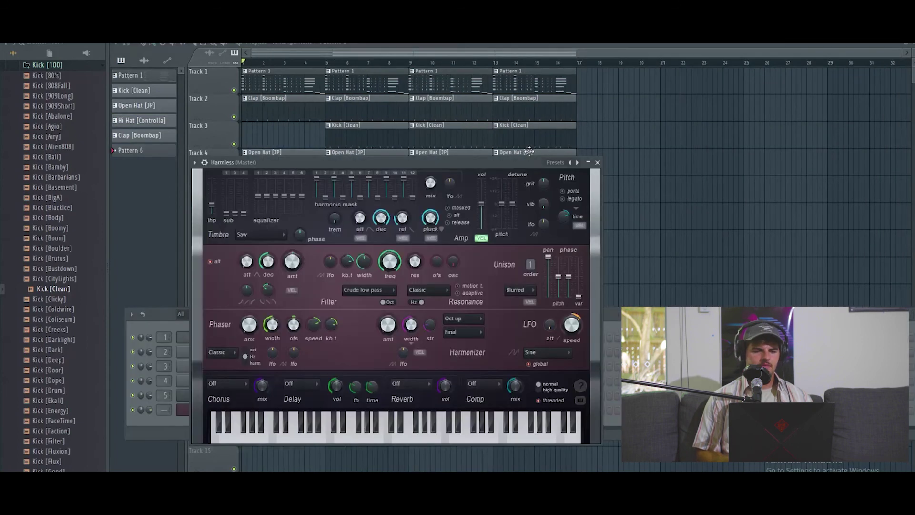
# Try the Whine NUC preset in Harmless and load Venise GOL in its place.
pyautogui.click(564, 165)
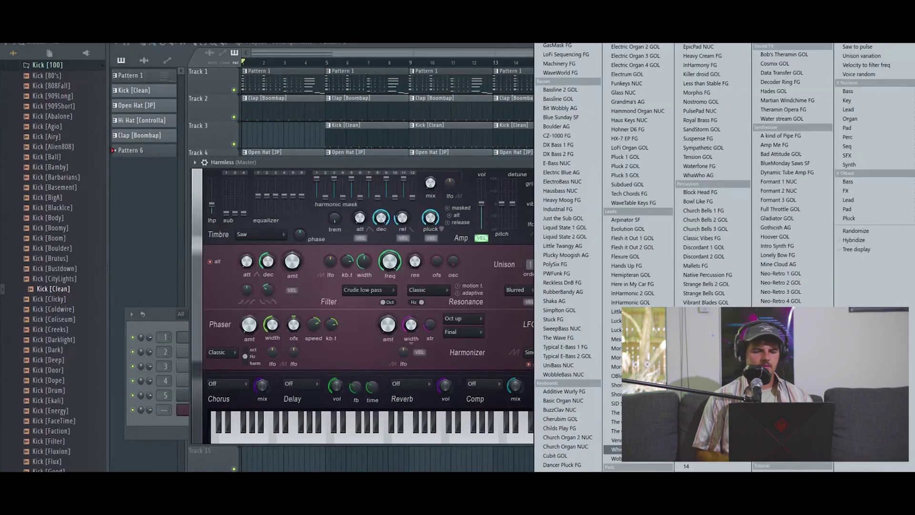
pyautogui.click(620, 449)
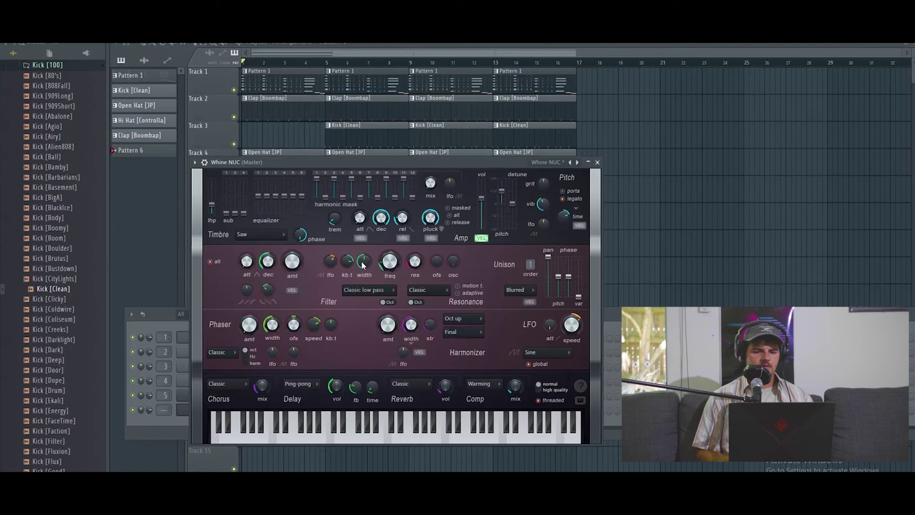
pyautogui.click(556, 166)
pyautogui.click(620, 440)
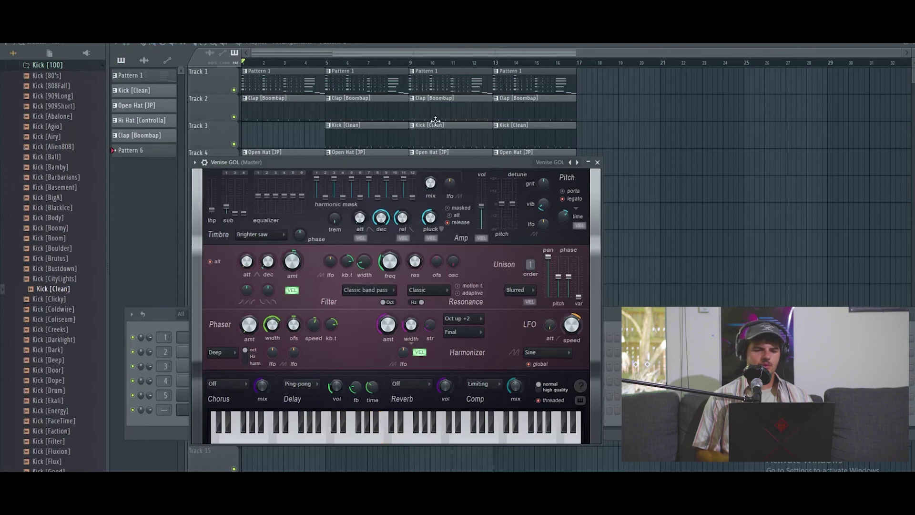
# Play a Venise GOL melody over the arrangement, capture it as Pattern 6 and lay it on Track 6 through bar 16.
pyautogui.moveTo(494, 163); pyautogui.dragTo(534, 151)
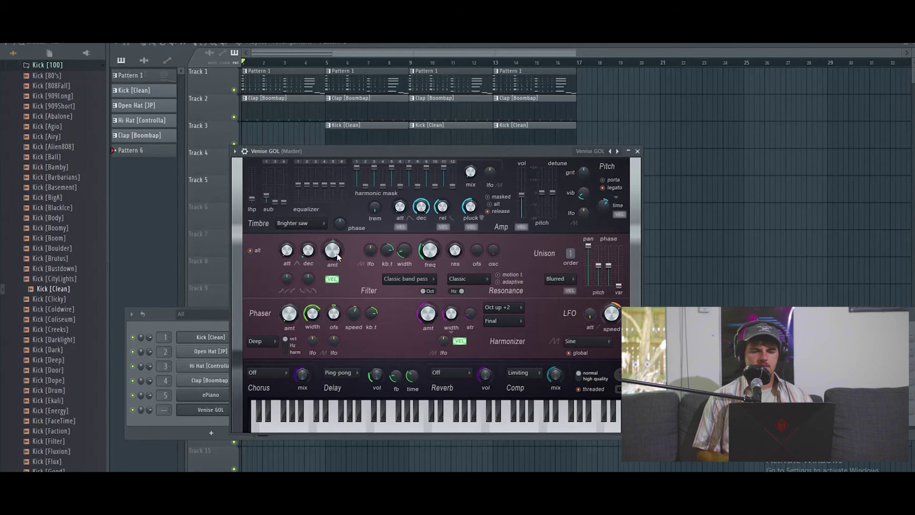
pyautogui.press('space')
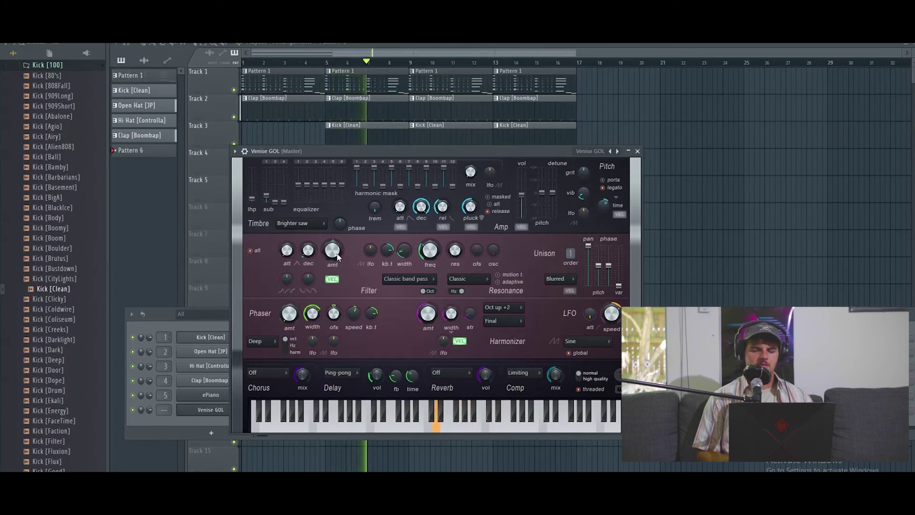
pyautogui.press('space')
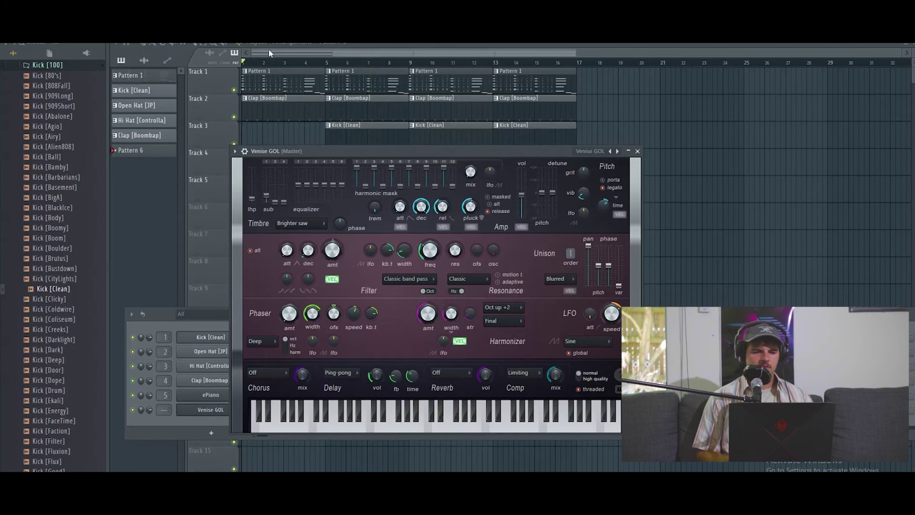
pyautogui.moveTo(381, 150); pyautogui.dragTo(446, 193)
pyautogui.moveTo(519, 191); pyautogui.dragTo(550, 199)
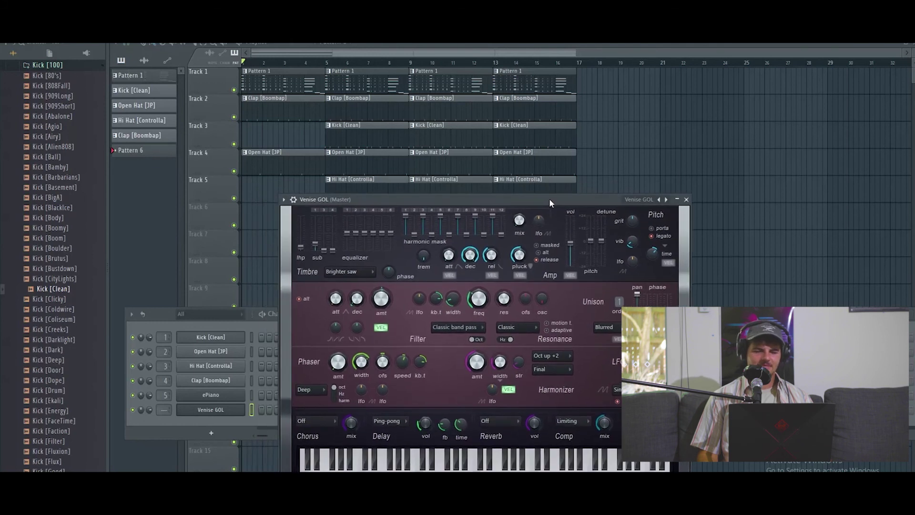
pyautogui.press('space')
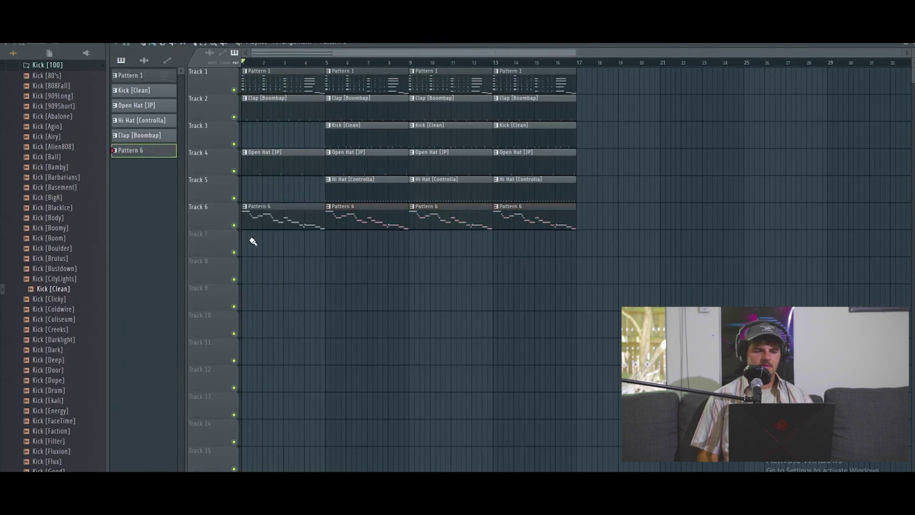
# Remove the Pattern 6, Clap [Boombap] and Open Hat [JP] clips from bars 1 to 4 and play the intro.
pyautogui.rightClick(270, 223)
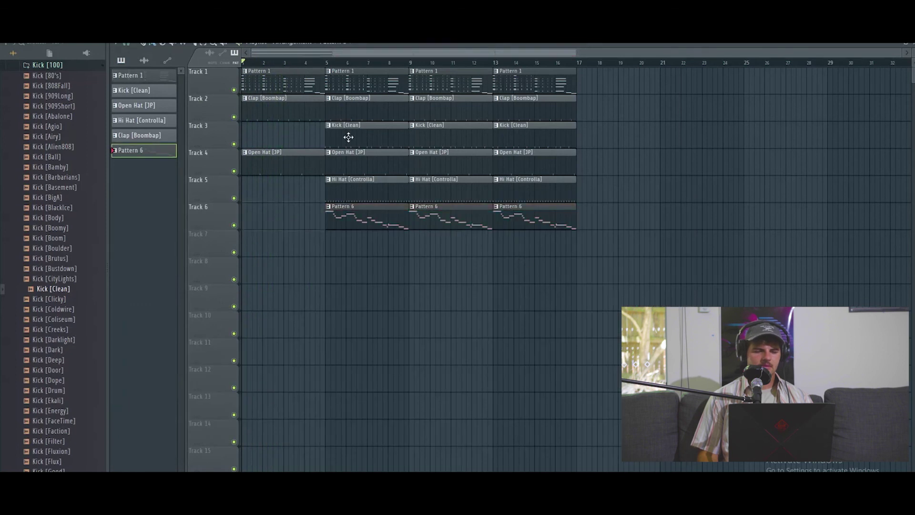
pyautogui.rightClick(271, 113)
pyautogui.rightClick(272, 162)
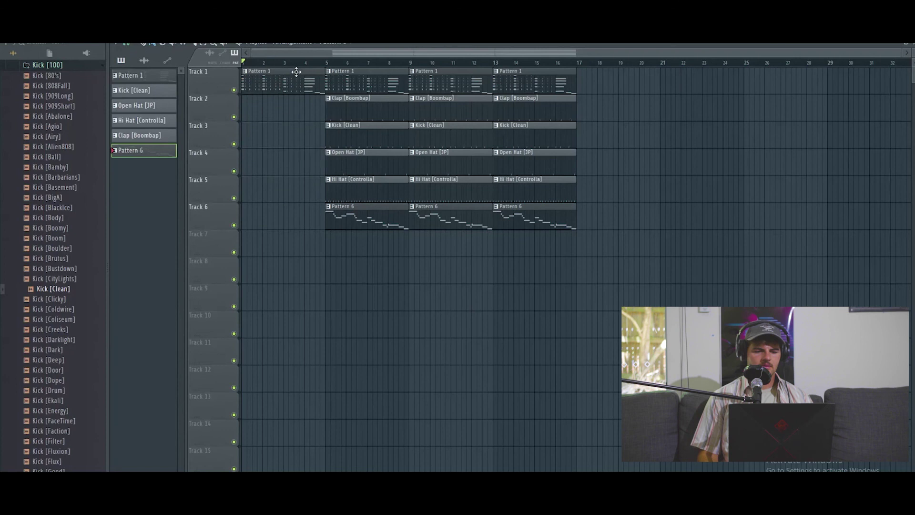
pyautogui.press('space')
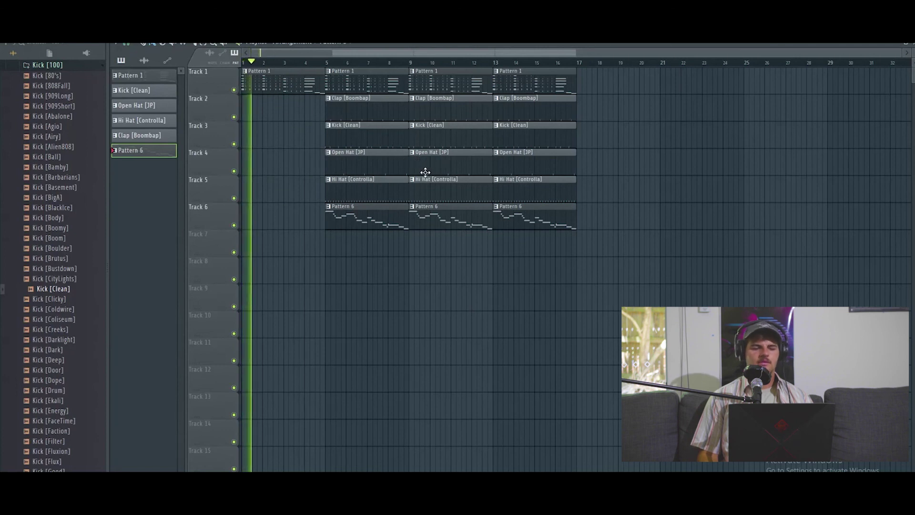
# Remove the hi-hat, open hat, kick and clap clips from bars 5 to 8 and extend the arrangement through bar 24.
pyautogui.rightClick(375, 190)
pyautogui.rightClick(370, 162)
pyautogui.rightClick(369, 135)
pyautogui.rightClick(368, 108)
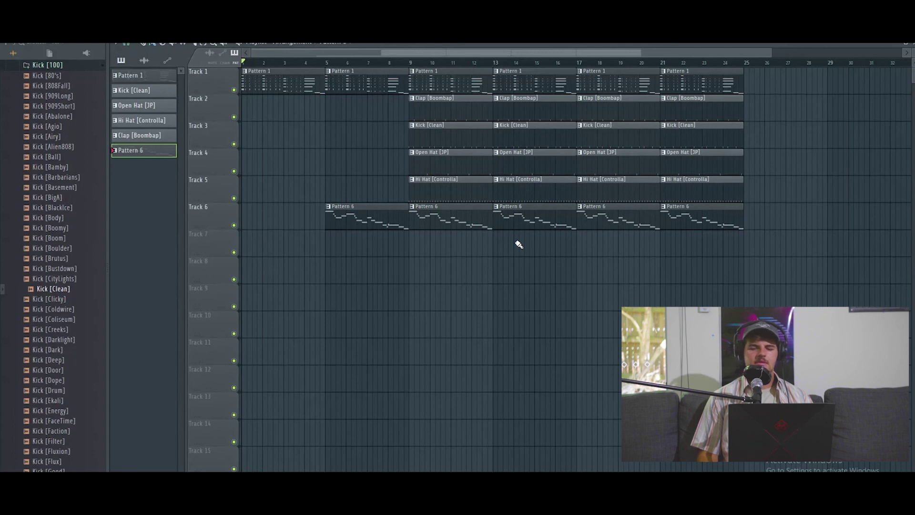
# Set the playback start position to bar 8, one bar before the drums enter.
pyautogui.click(329, 61)
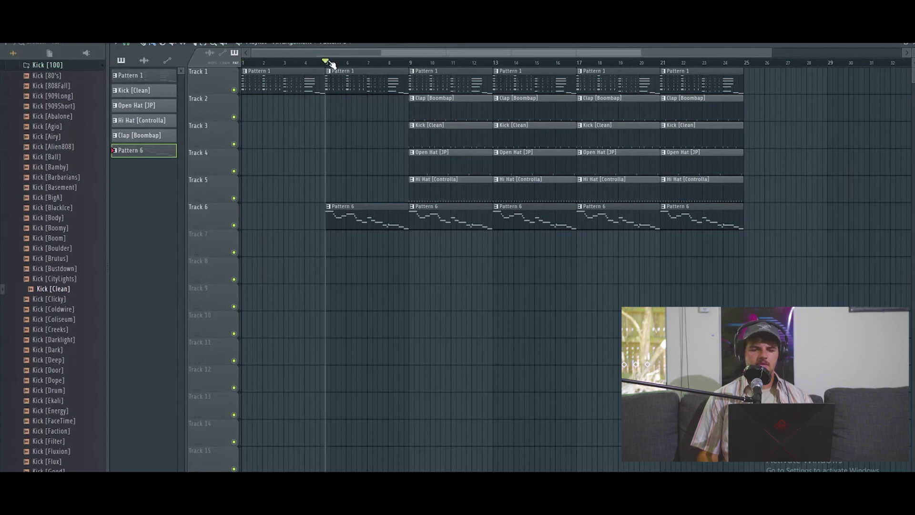
pyautogui.click(418, 63)
pyautogui.click(420, 63)
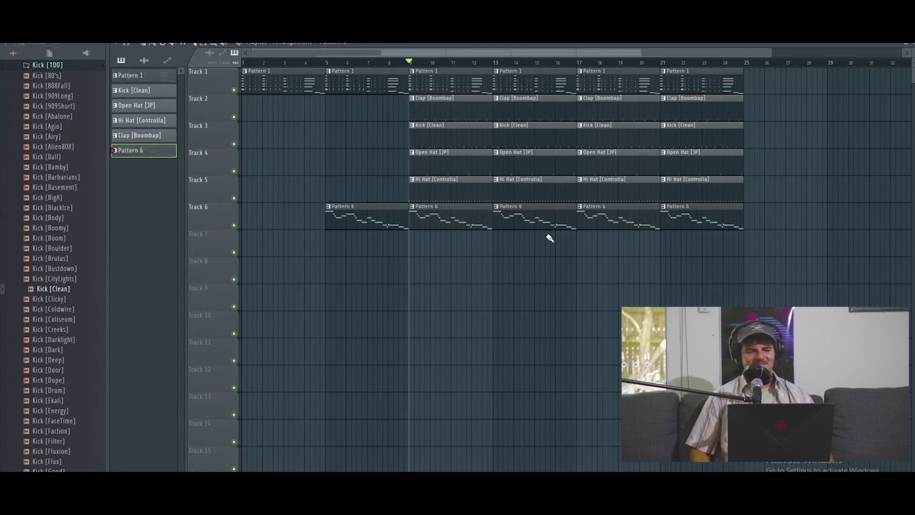
pyautogui.click(368, 63)
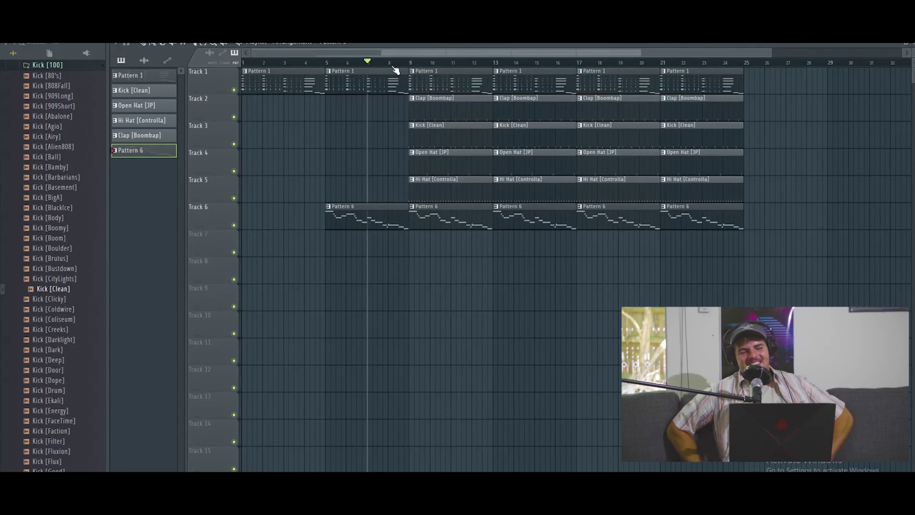
pyautogui.click(389, 63)
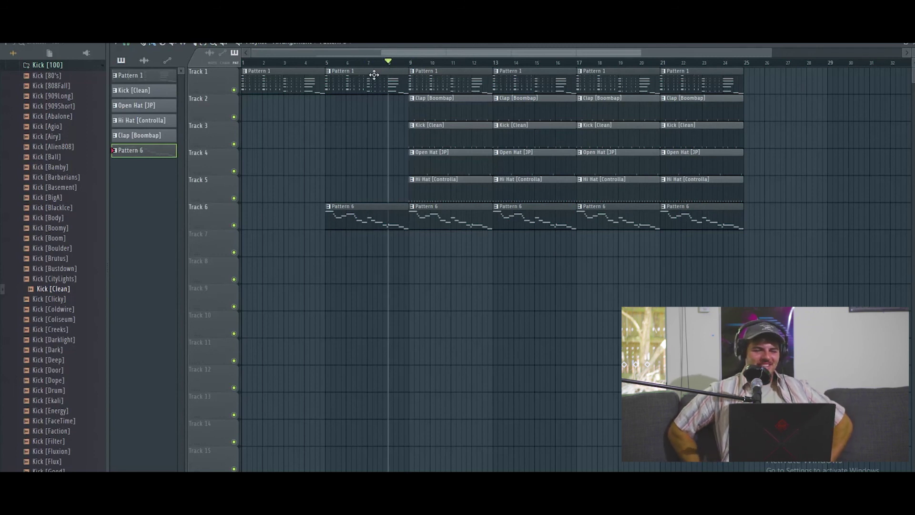
# Arm mixer Insert 10 for recording and set its audio input to In 1.
pyautogui.press('F9')
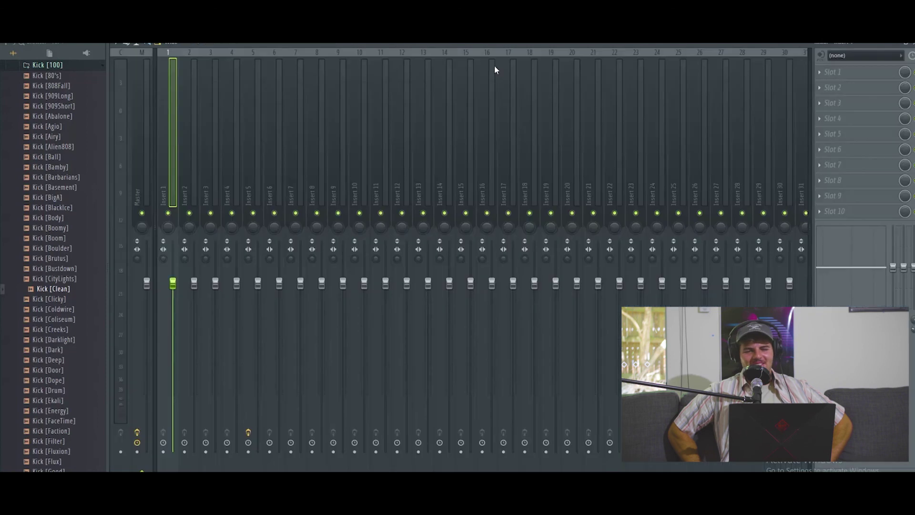
pyautogui.click(346, 123)
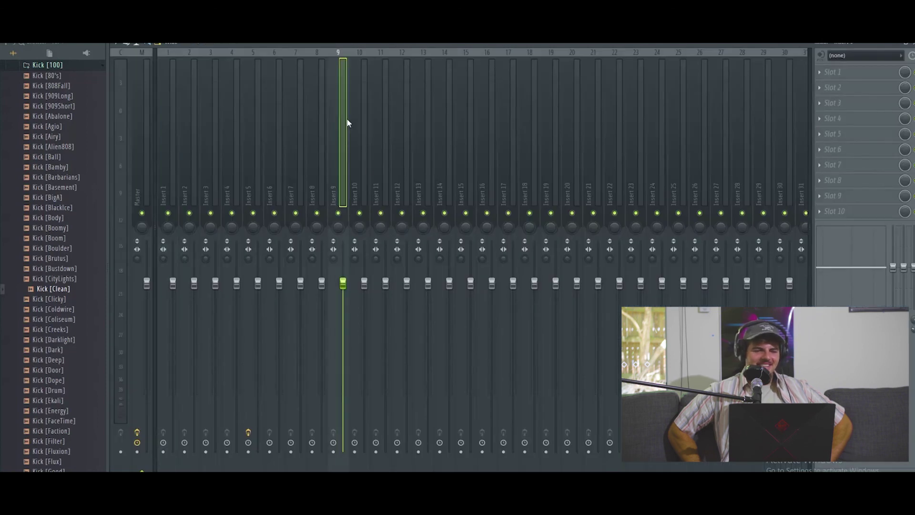
pyautogui.click(364, 162)
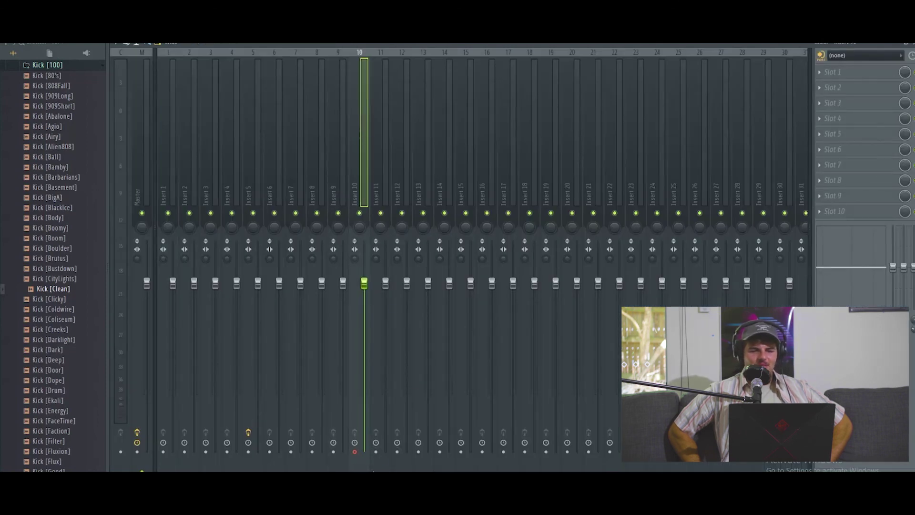
pyautogui.click(857, 55)
pyautogui.click(854, 92)
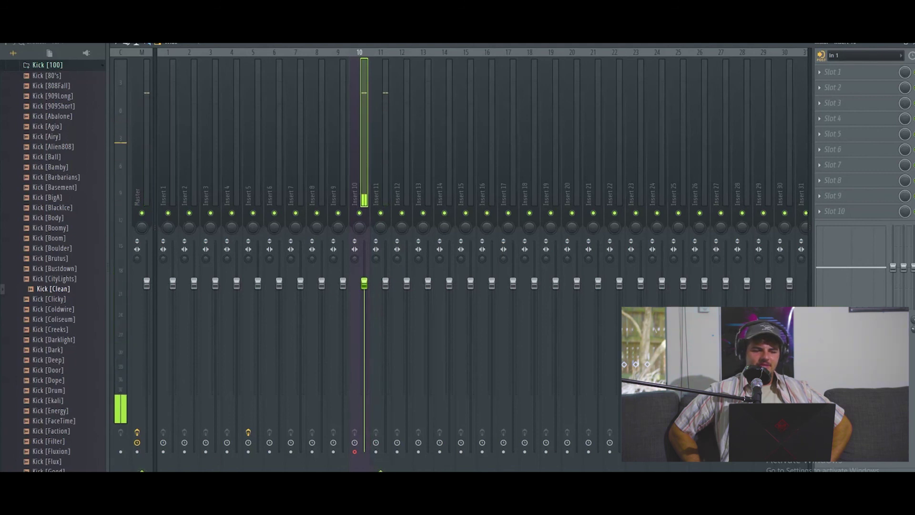
# Record a microphone take over the arrangement from bar 8 to about bar 17.
pyautogui.press('F5')
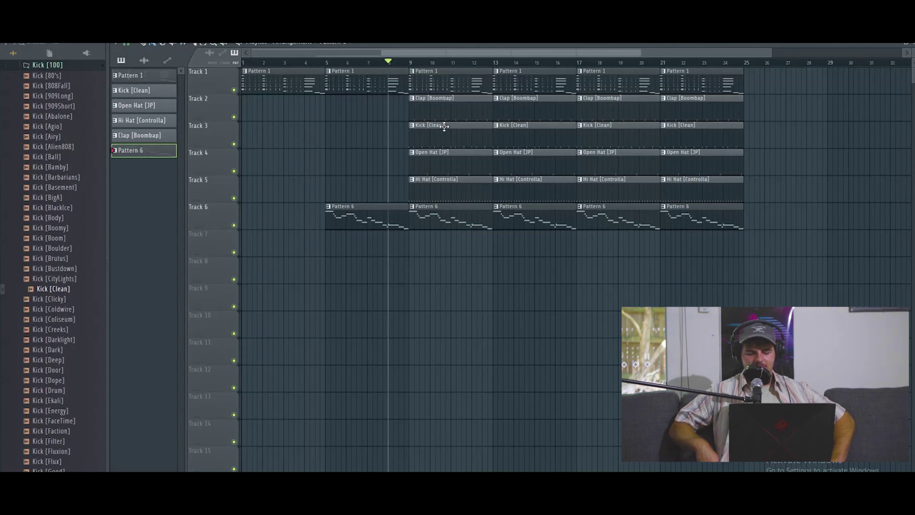
pyautogui.press('space')
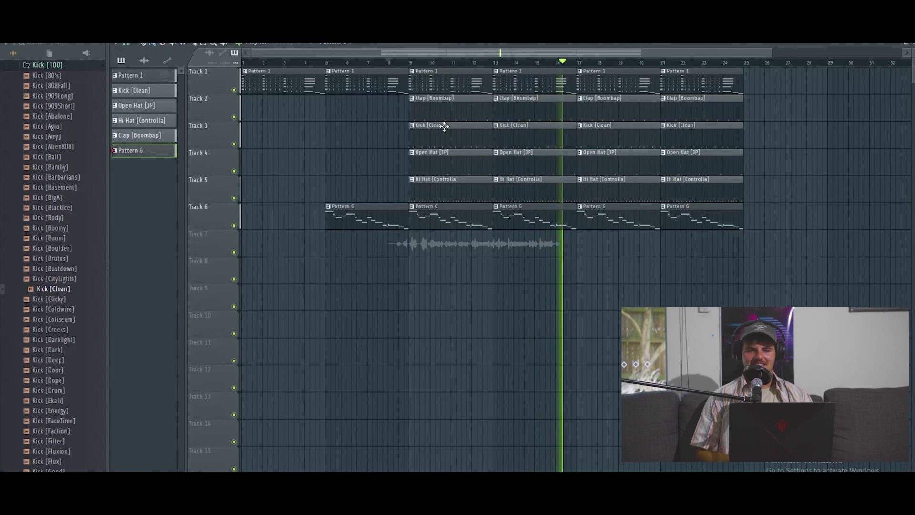
pyautogui.press('space')
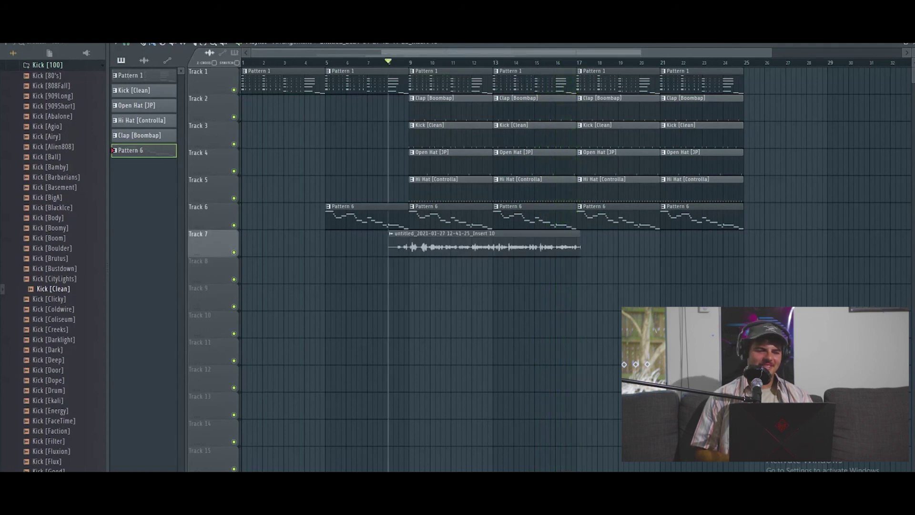
# Examine the recorded Insert 10 take's sample settings and its waveform alignment with the beat on Track 7.
pyautogui.doubleClick(534, 235)
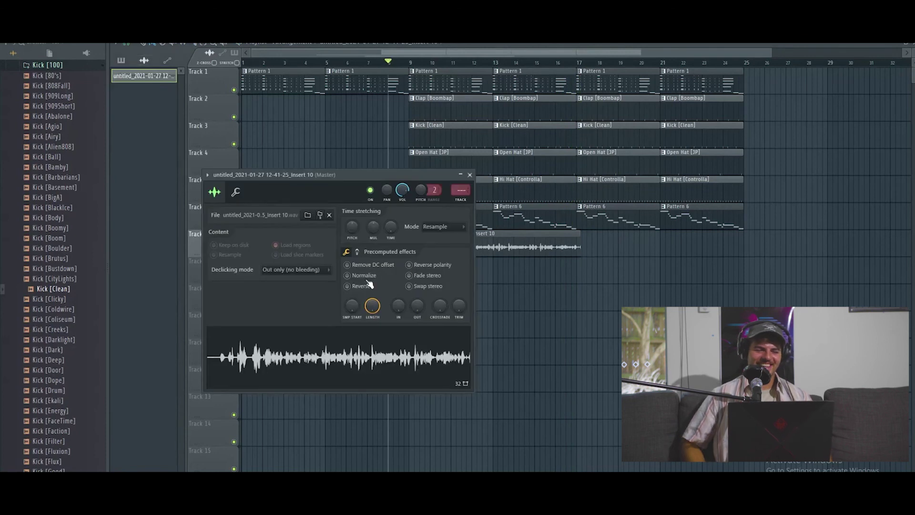
pyautogui.click(461, 174)
pyautogui.scroll(4, 415, 262)
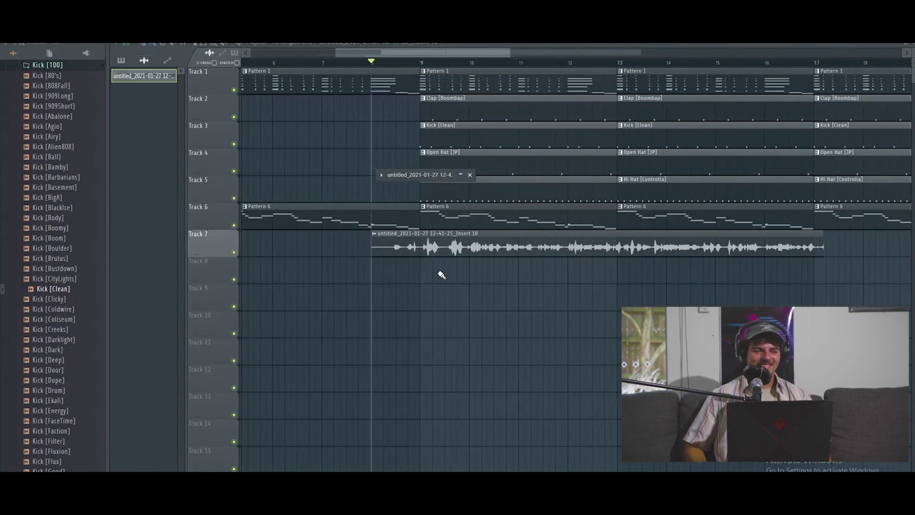
pyautogui.scroll(2, 449, 262)
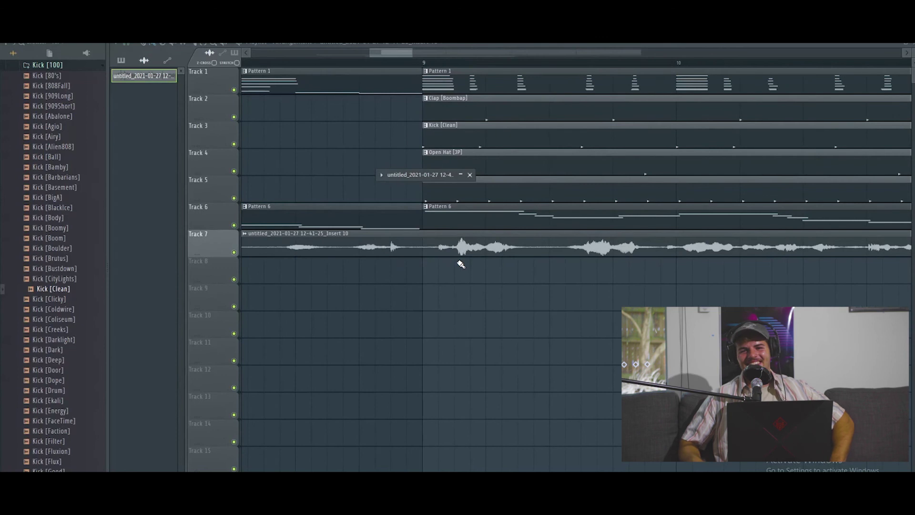
pyautogui.scroll(-2, 512, 278)
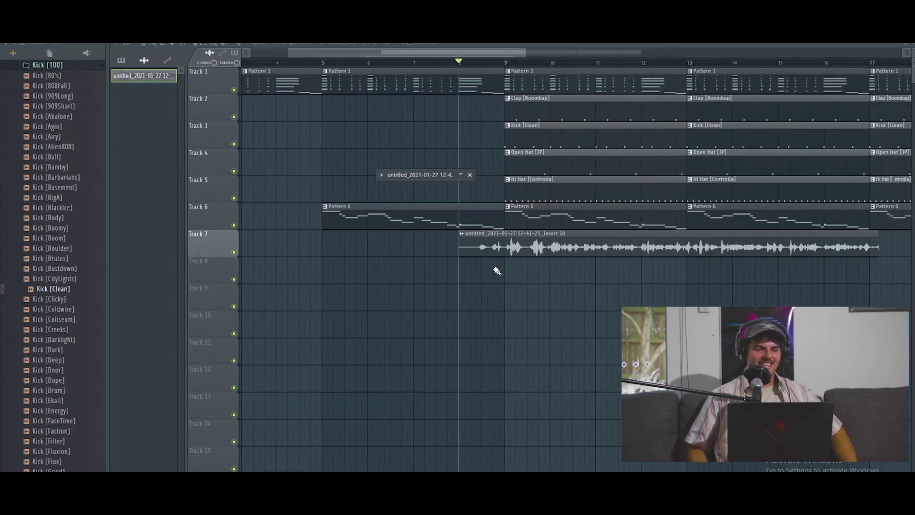
pyautogui.scroll(-2, 560, 73)
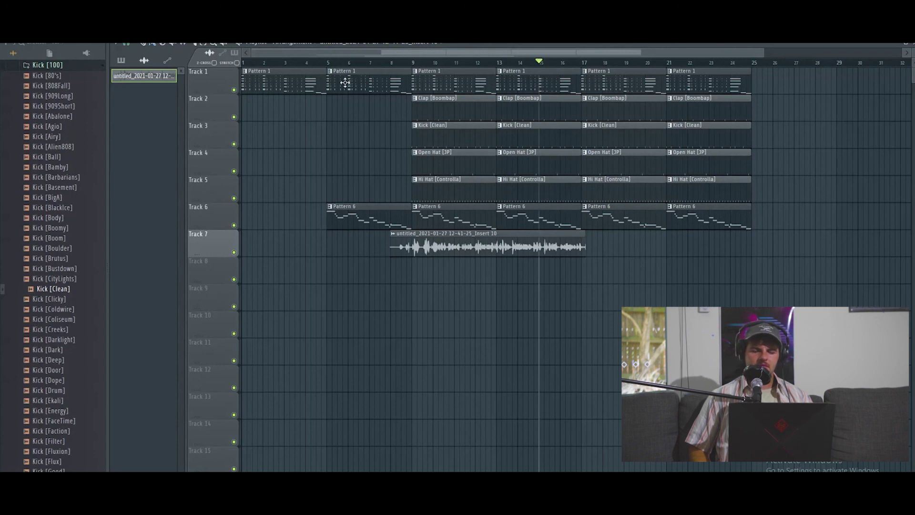
# Save the project in Downloads, named with the person's first name followed by "video", and open the recent project Gami type beat.flp.
pyautogui.click(9, 40)
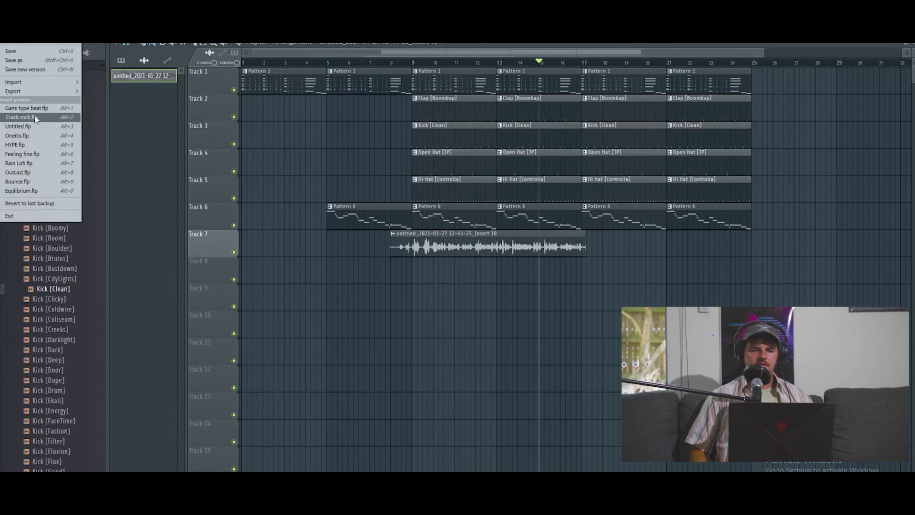
pyautogui.click(35, 109)
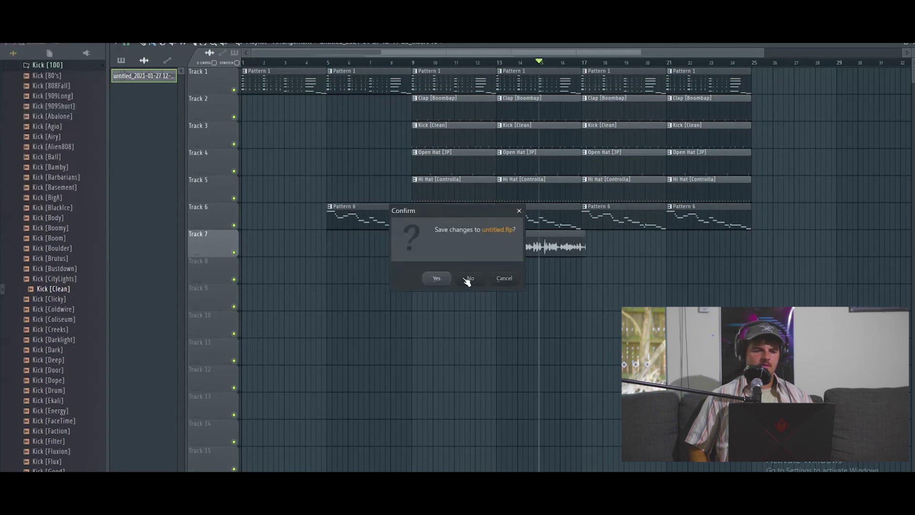
pyautogui.click(440, 280)
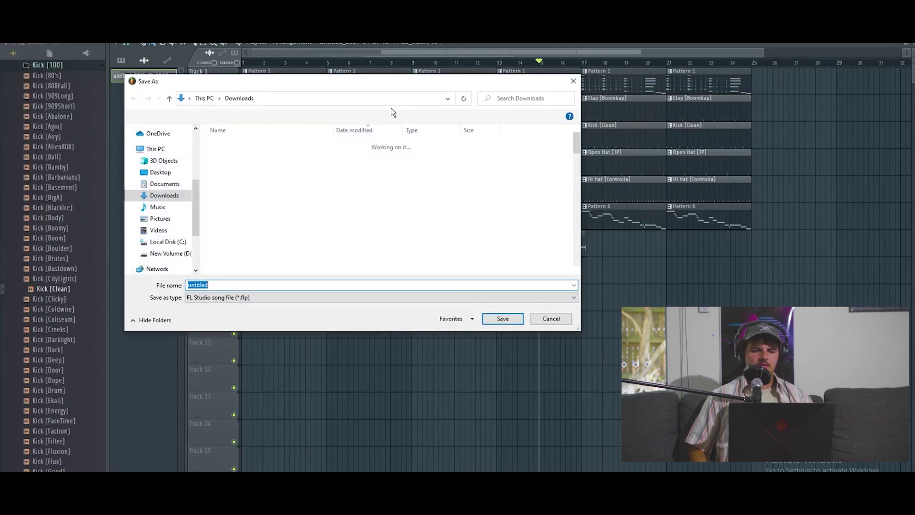
pyautogui.write('Rhys video')
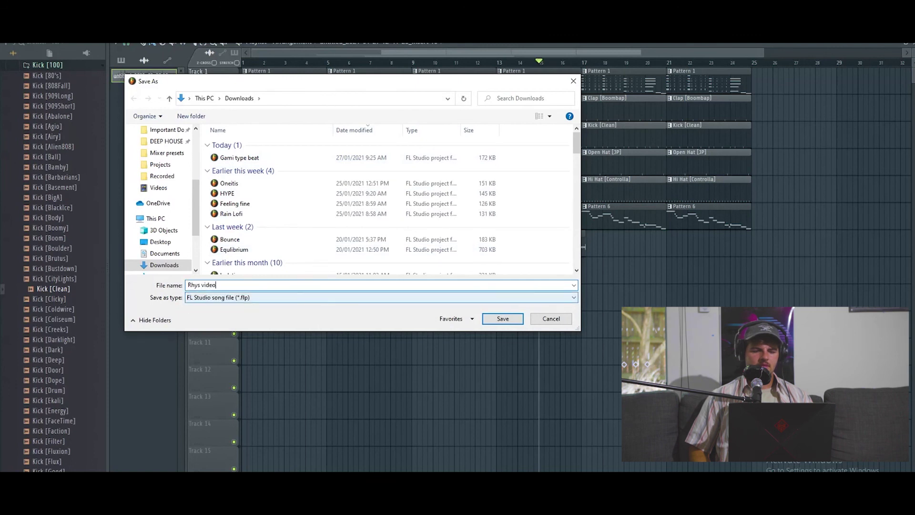
pyautogui.press('Return')
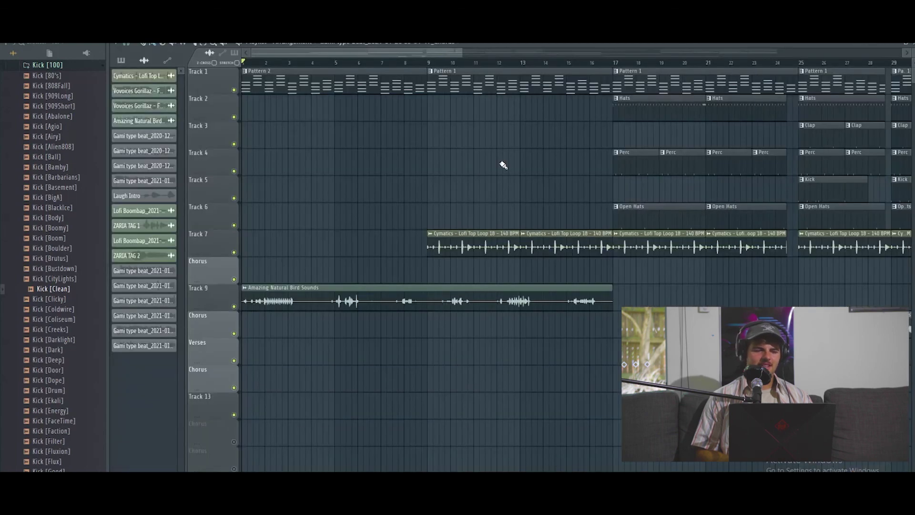
# Play the Gami type beat arrangement from the start up to about bar 57.
pyautogui.scroll(-5, 503, 165)
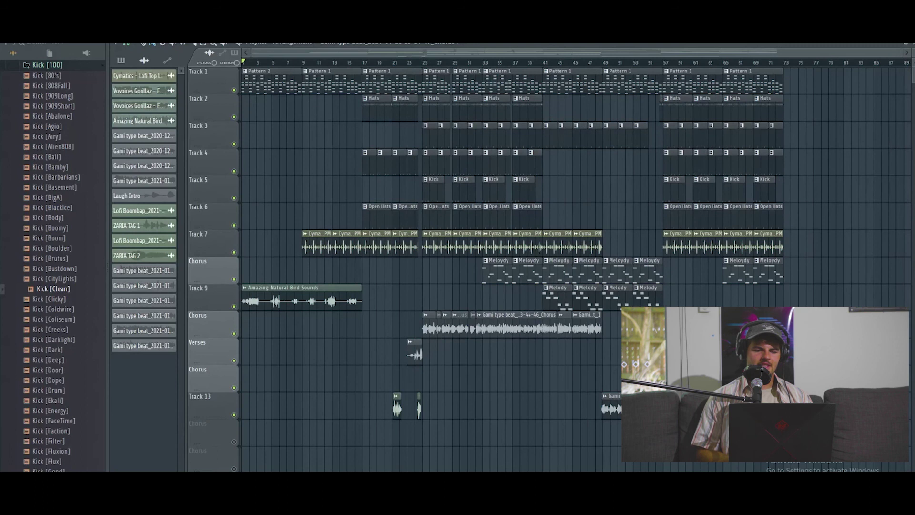
pyautogui.press('space')
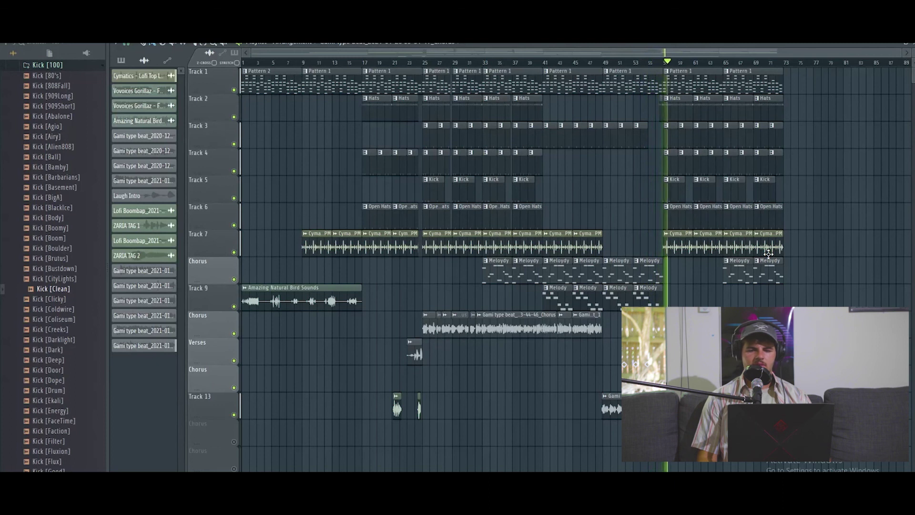
pyautogui.press('space')
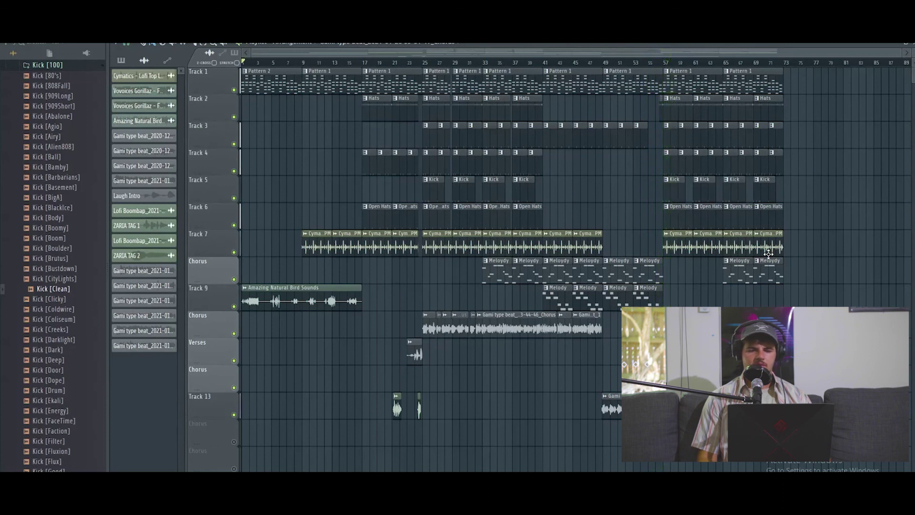